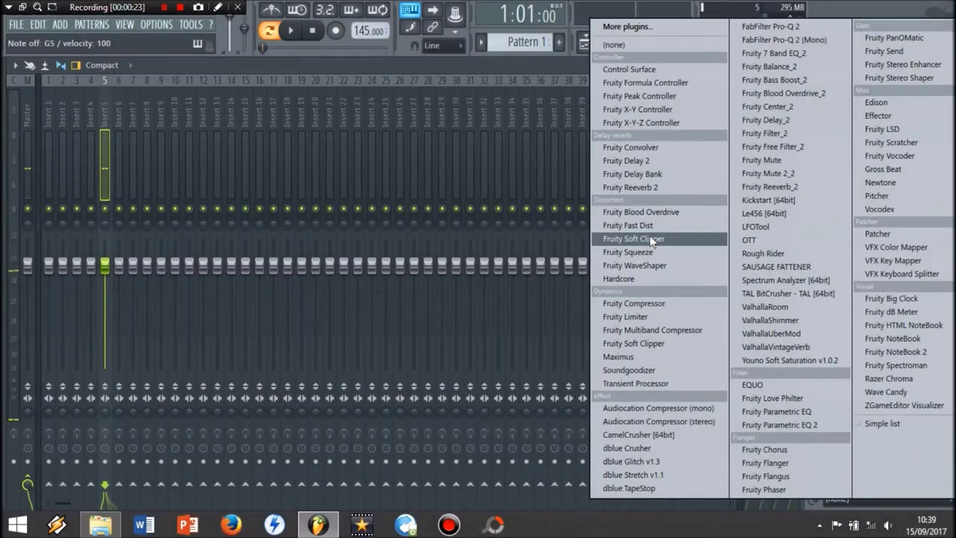
# Load the Fruity Fast Dist effect on mixer insert 5
pyautogui.click(636, 225)
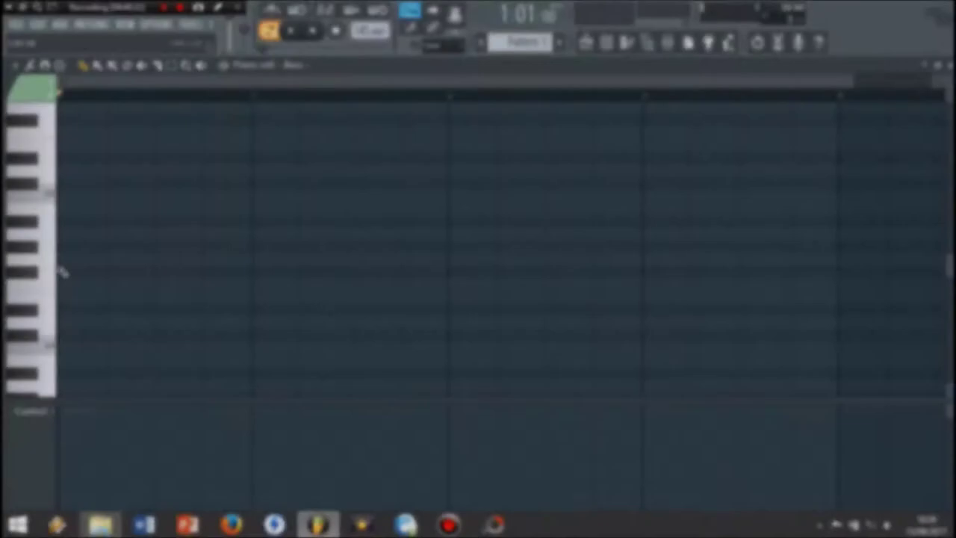
# Write a four-bar Bass line of one-bar notes F#4, G#4, A#4 and C#5, auditioning it during entry
pyautogui.click(31, 247)
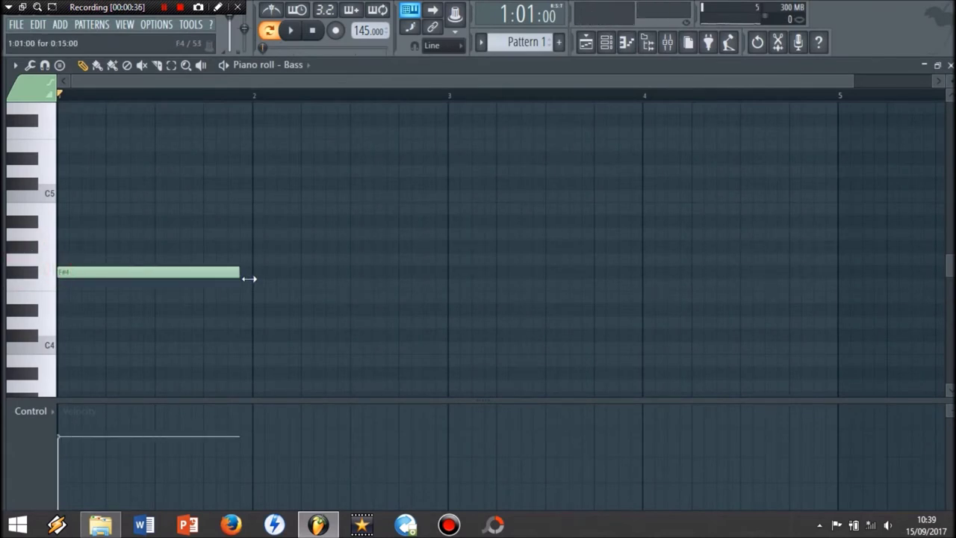
pyautogui.press('space')
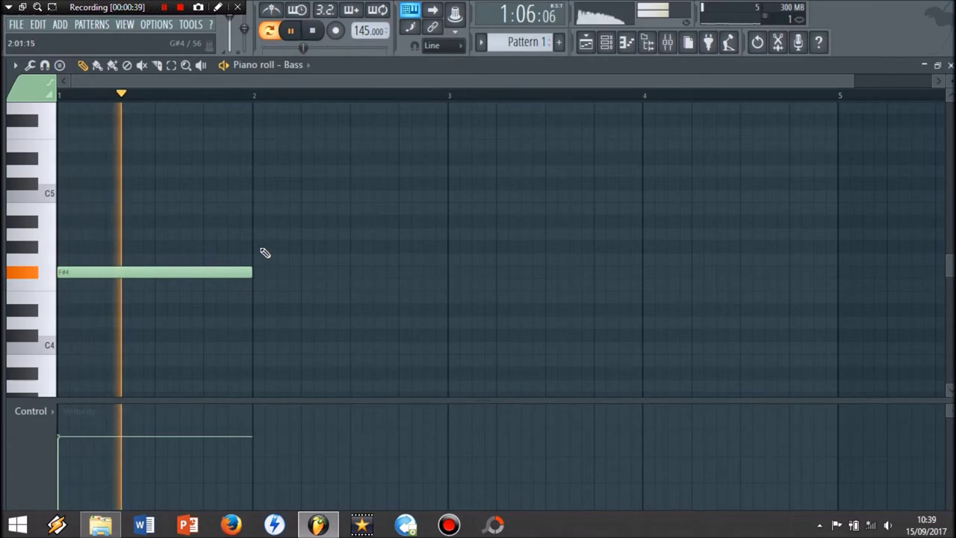
pyautogui.click(255, 247)
pyautogui.click(454, 225)
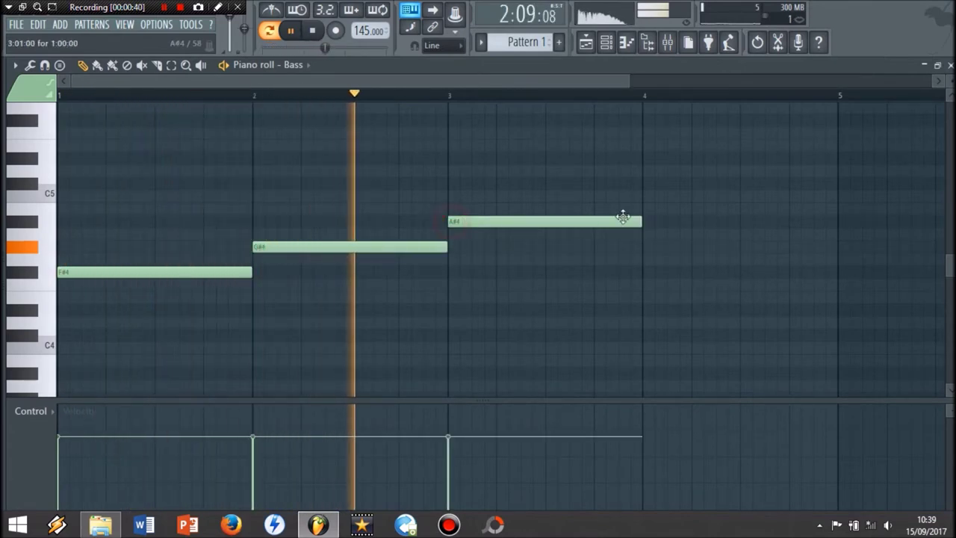
pyautogui.click(650, 185)
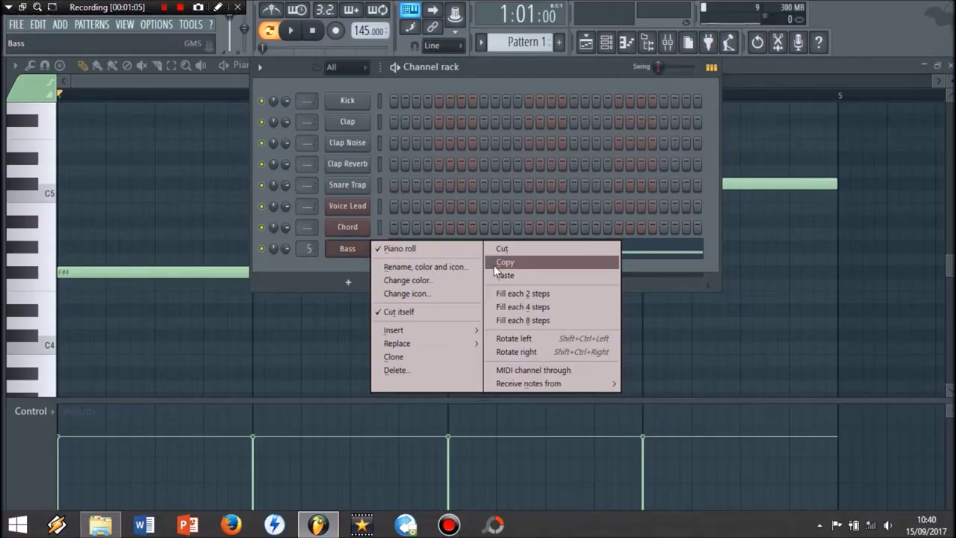
# Copy the Bass channel's notes to the Chord channel and route Chord to mixer track 6
pyautogui.click(513, 259)
pyautogui.rightClick(357, 228)
pyautogui.click(522, 255)
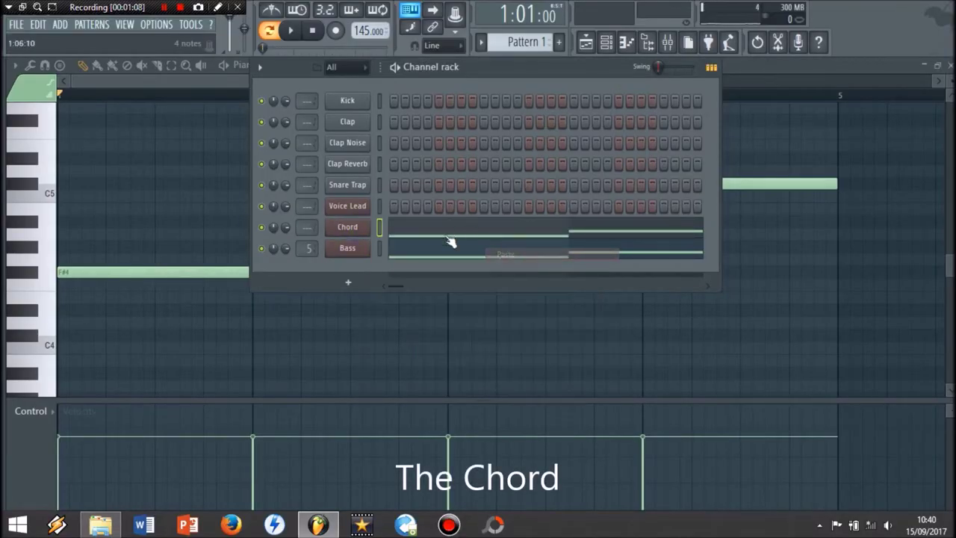
pyautogui.press('space')
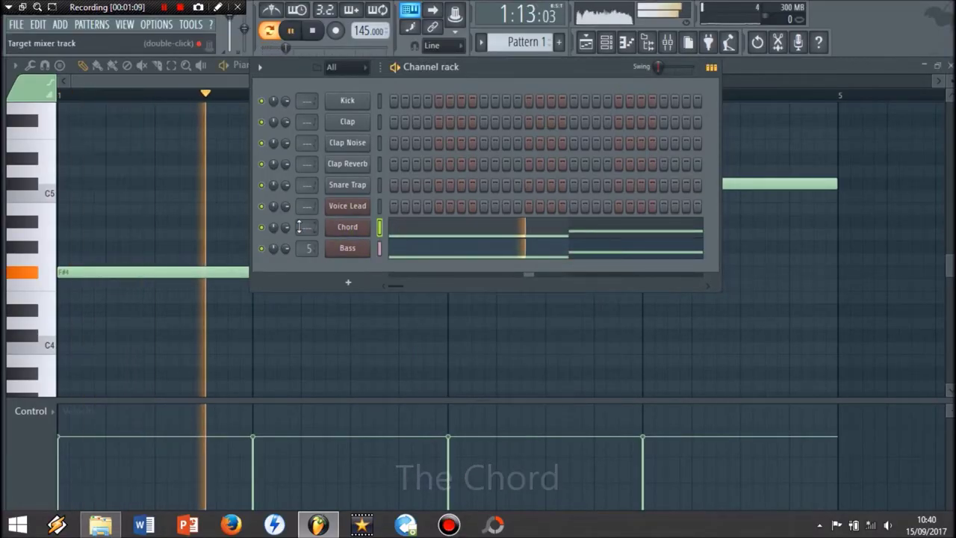
pyautogui.moveTo(307, 227); pyautogui.dragTo(307, 210)
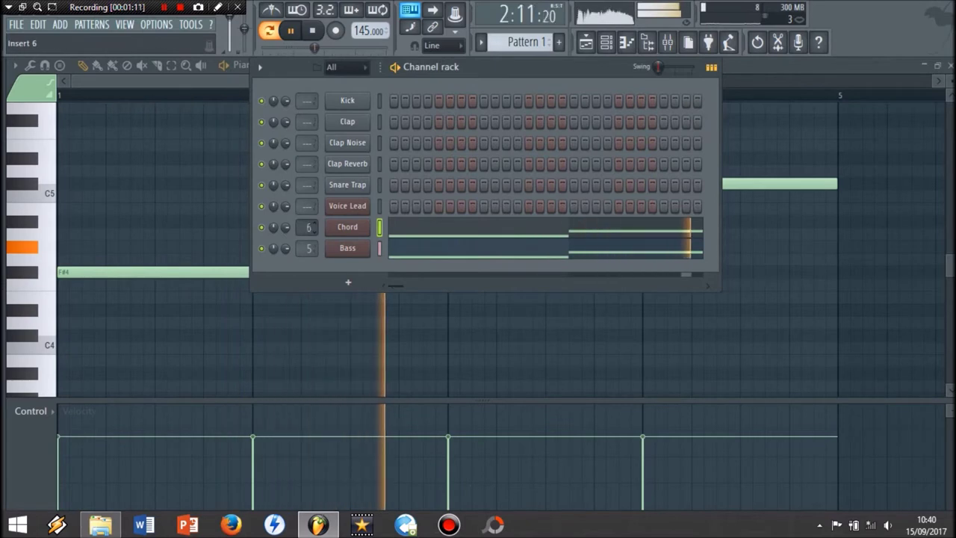
# In the Chord channel's piano roll, duplicate all four notes four semitones higher and play them back
pyautogui.click(429, 223)
pyautogui.press('space')
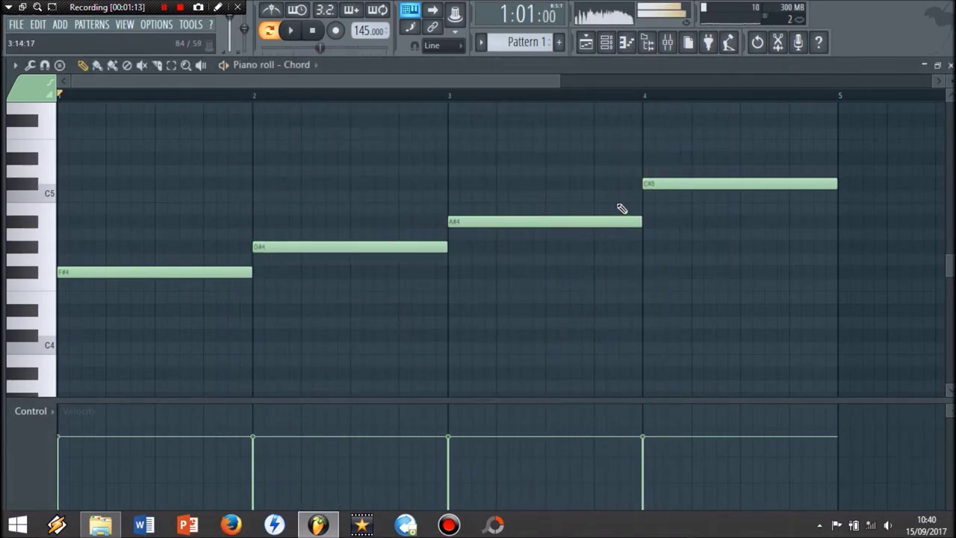
pyautogui.moveTo(703, 145); pyautogui.dragTo(513, 225)
pyautogui.moveTo(418, 256); pyautogui.dragTo(196, 311)
pyautogui.keyDown('shift'); pyautogui.moveTo(173, 274); pyautogui.dragTo(169, 220); pyautogui.keyUp('shift')
pyautogui.press('space')
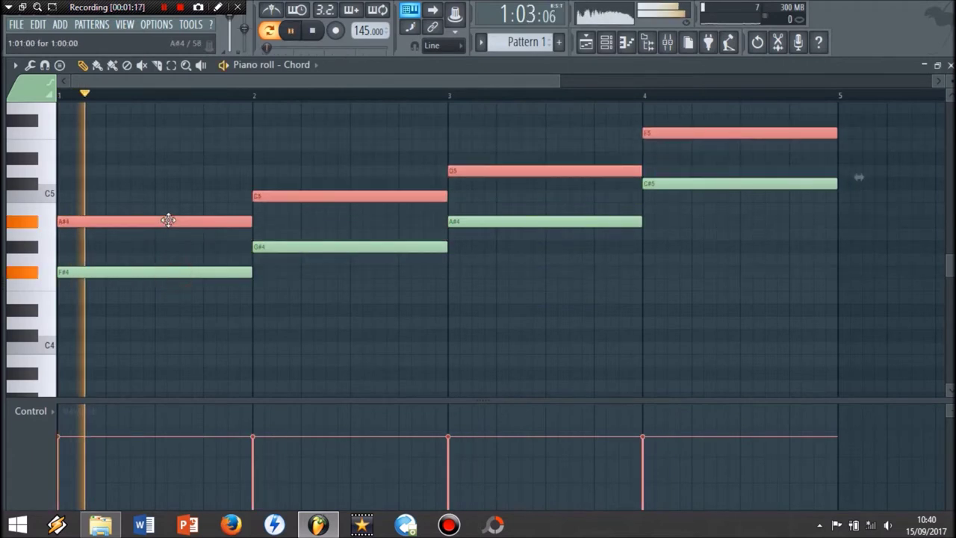
# Lower the upper chord note in bar 3 to C#5 and listen to the progression
pyautogui.rightClick(466, 302)
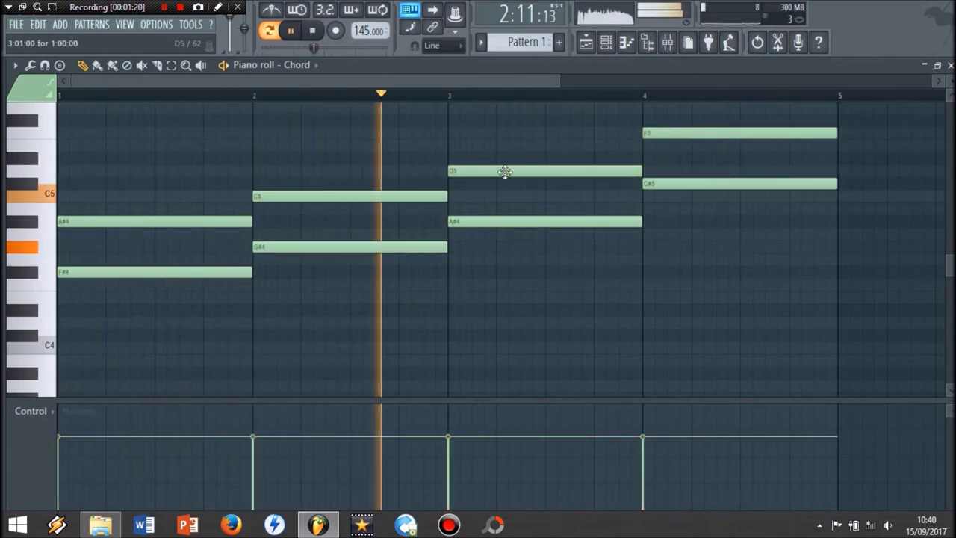
pyautogui.press('space')
pyautogui.moveTo(504, 171); pyautogui.dragTo(505, 185)
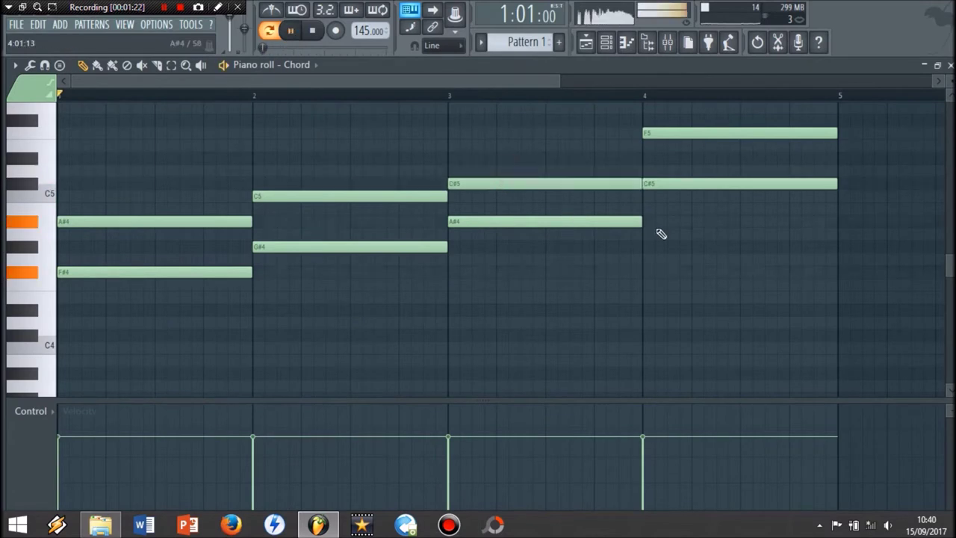
pyautogui.press('space')
pyautogui.scroll(4, 660, 233)
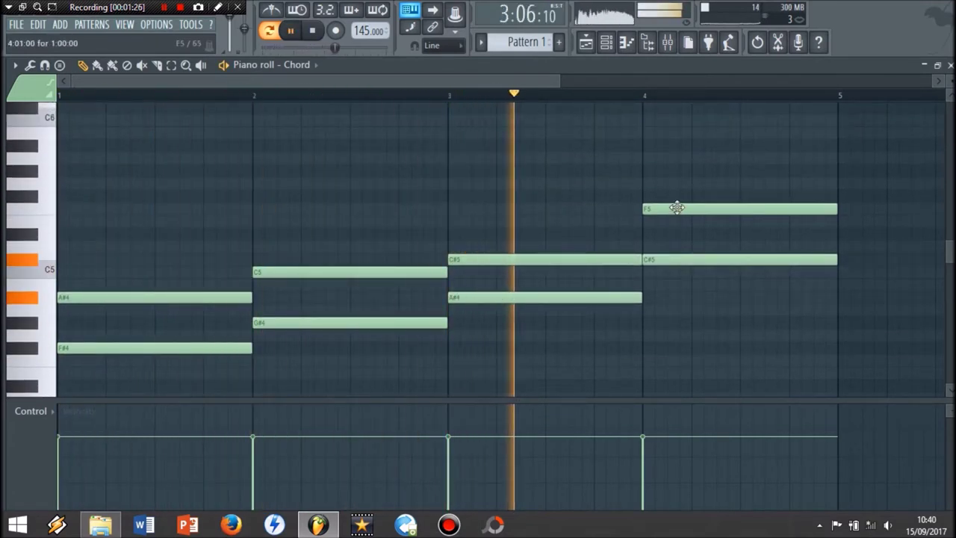
pyautogui.press('space')
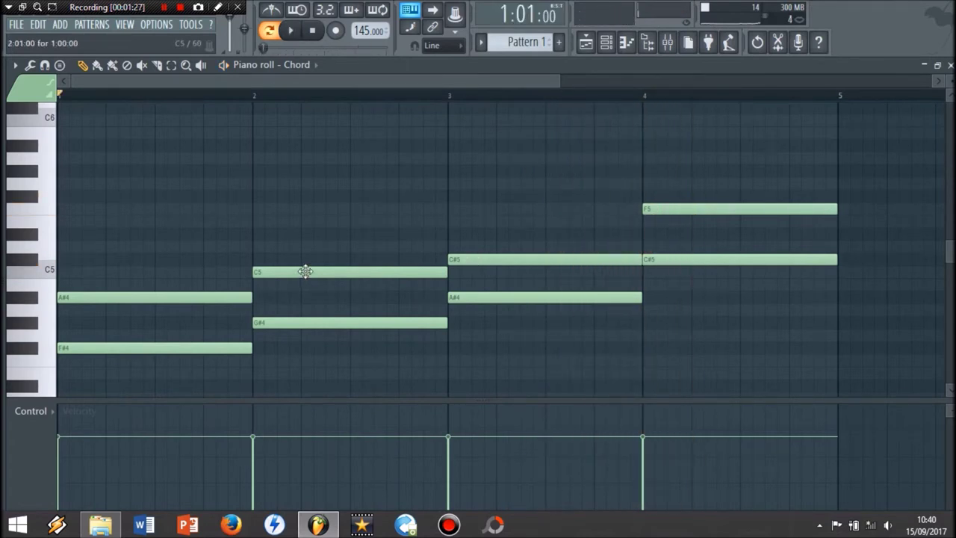
# Duplicate the four root notes seven semitones higher, adding C#5, D#5, F5 and G#5 to the chords
pyautogui.press('c')
pyautogui.moveTo(714, 239); pyautogui.dragTo(711, 291)
pyautogui.moveTo(513, 286); pyautogui.dragTo(513, 309)
pyautogui.moveTo(382, 301); pyautogui.dragTo(352, 357)
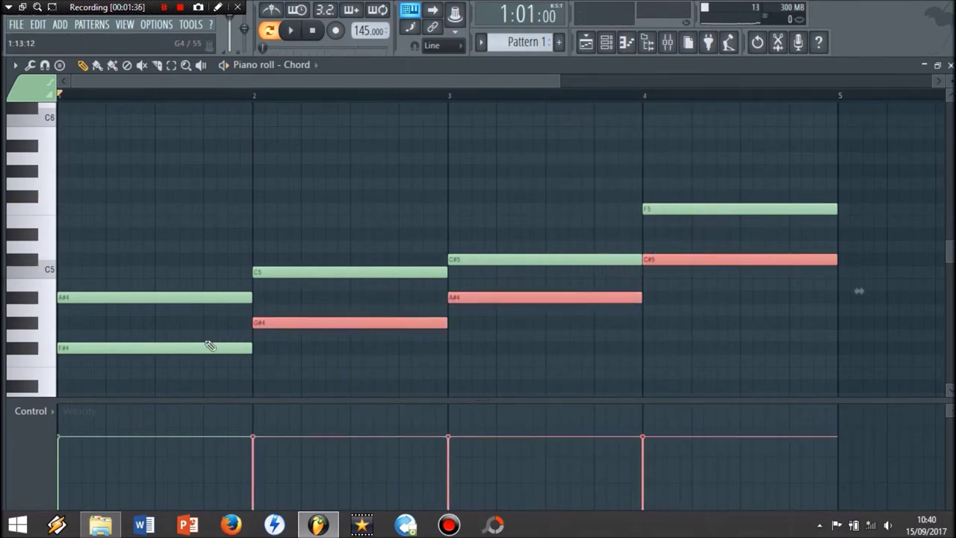
pyautogui.moveTo(185, 349); pyautogui.dragTo(156, 259)
pyautogui.press('space')
pyautogui.click(370, 176)
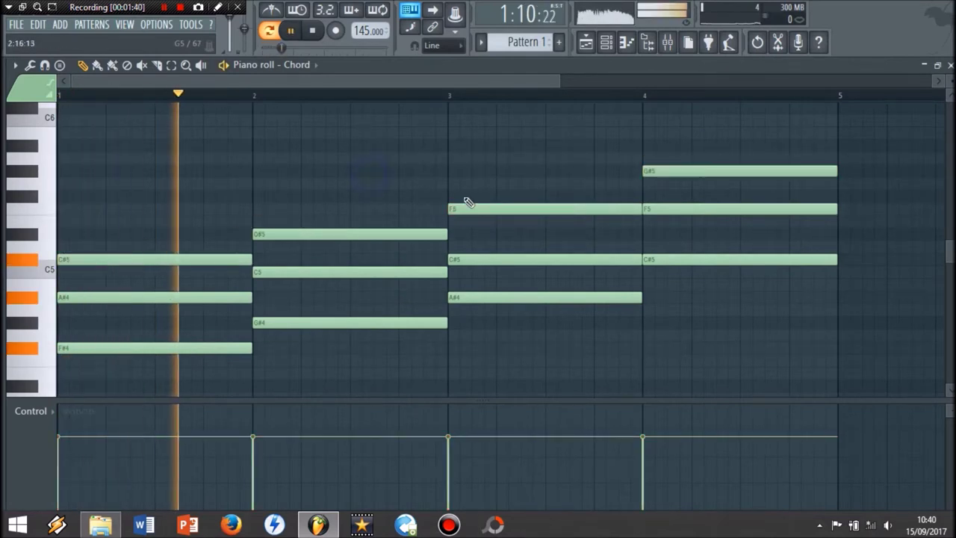
# Transpose all the chord notes up one octave and check the sound
pyautogui.scroll(-3, 602, 199)
pyautogui.scroll(2, 597, 209)
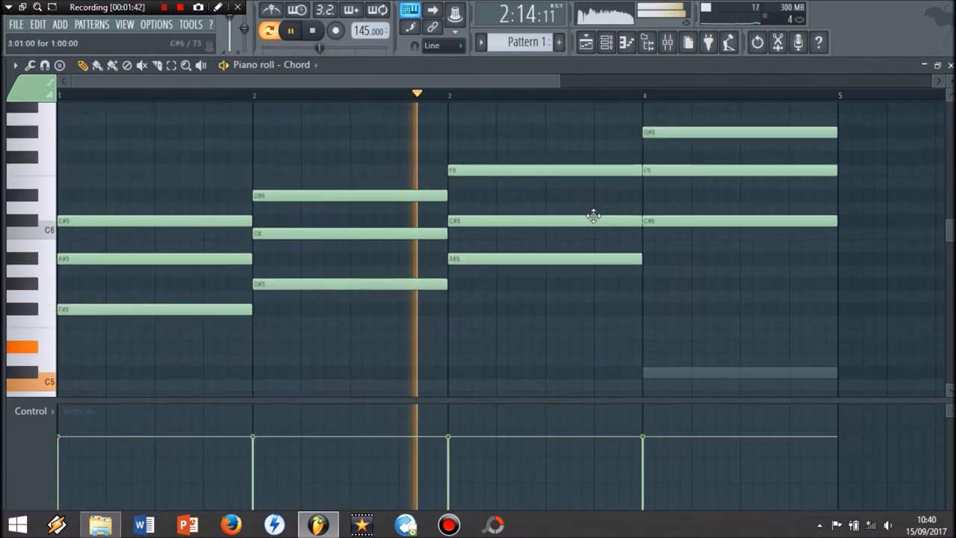
pyautogui.scroll(3, 590, 228)
pyautogui.scroll(-1, 589, 230)
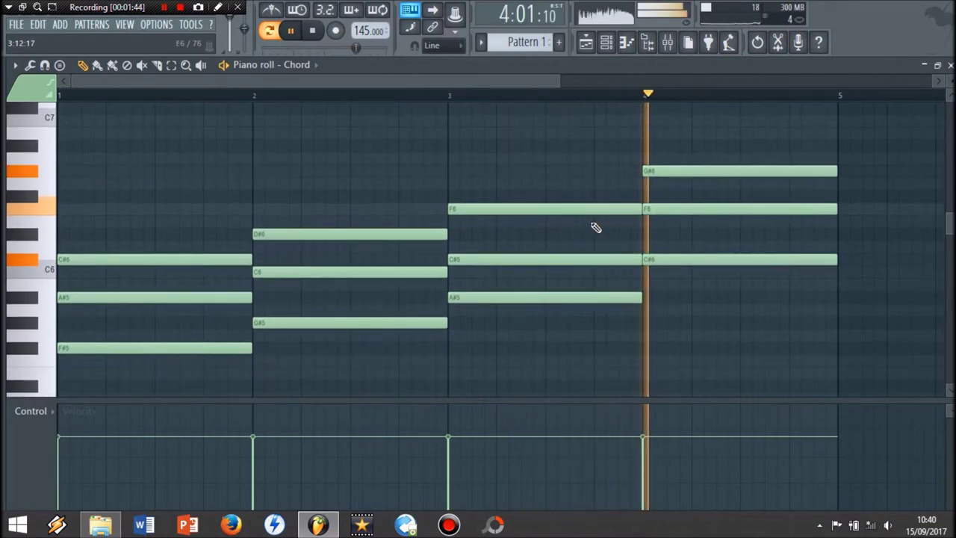
pyautogui.press('space')
# Select all the chord notes and chop them with the Default chopper pattern
pyautogui.moveTo(727, 141); pyautogui.dragTo(143, 389)
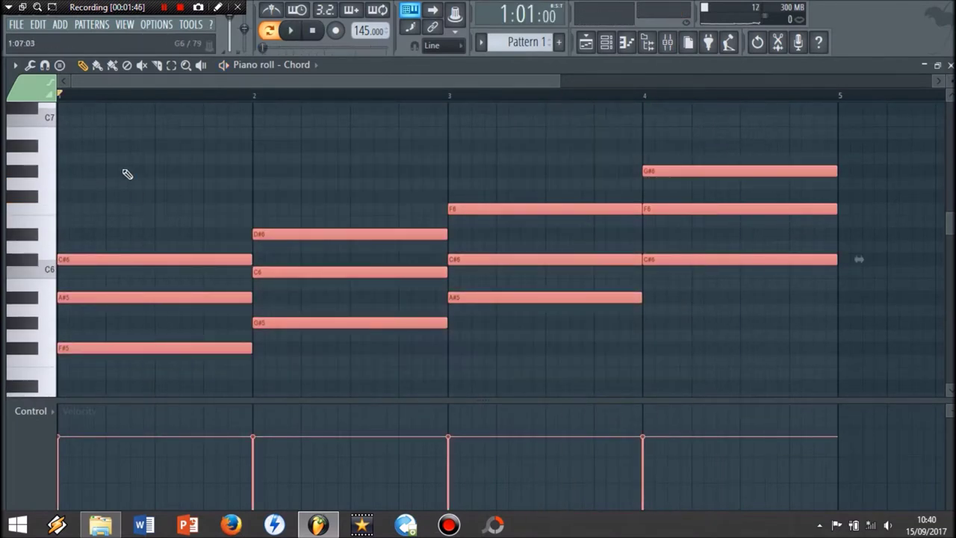
pyautogui.click(31, 66)
pyautogui.click(45, 190)
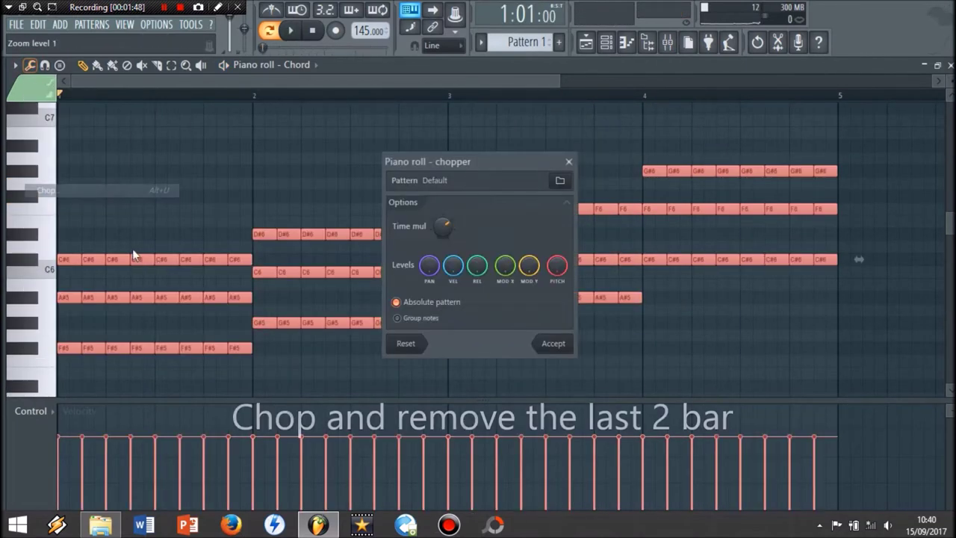
pyautogui.click(551, 344)
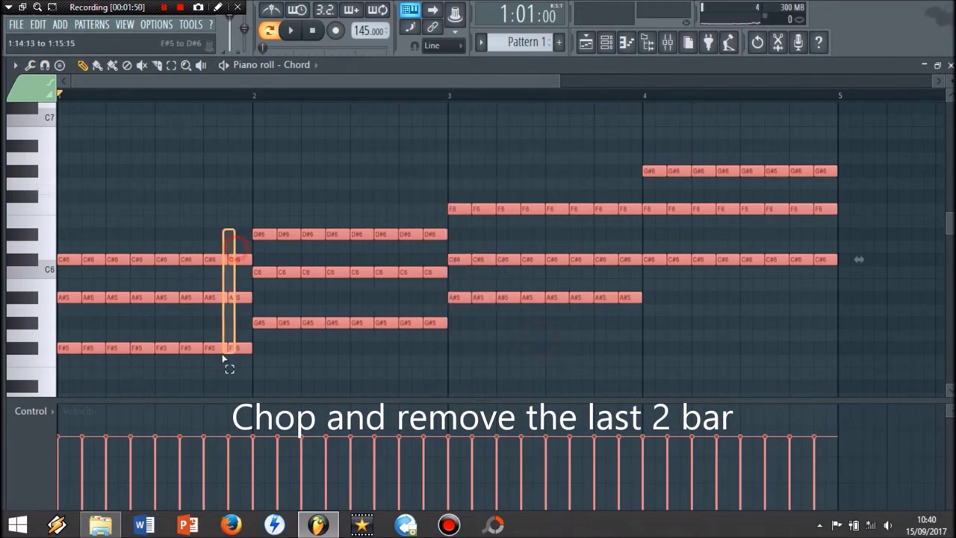
# Delete the last two slices of the chord in each of the four bars and play back the result
pyautogui.moveTo(222, 355); pyautogui.dragTo(224, 358)
pyautogui.rightClick(327, 366)
pyautogui.moveTo(240, 246); pyautogui.dragTo(222, 373)
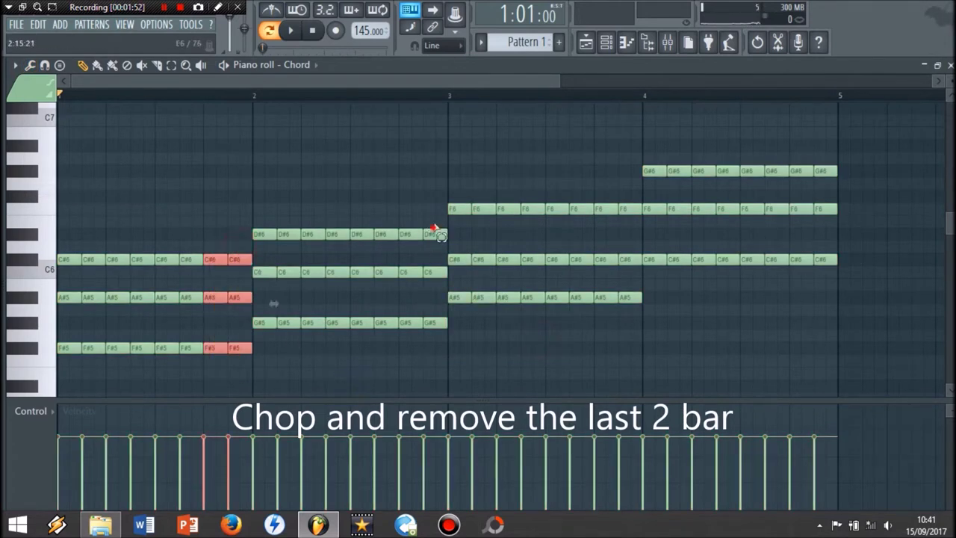
pyautogui.moveTo(438, 232); pyautogui.dragTo(400, 332)
pyautogui.moveTo(632, 193); pyautogui.dragTo(597, 326)
pyautogui.moveTo(864, 145); pyautogui.dragTo(805, 279)
pyautogui.press('Delete')
pyautogui.press('space')
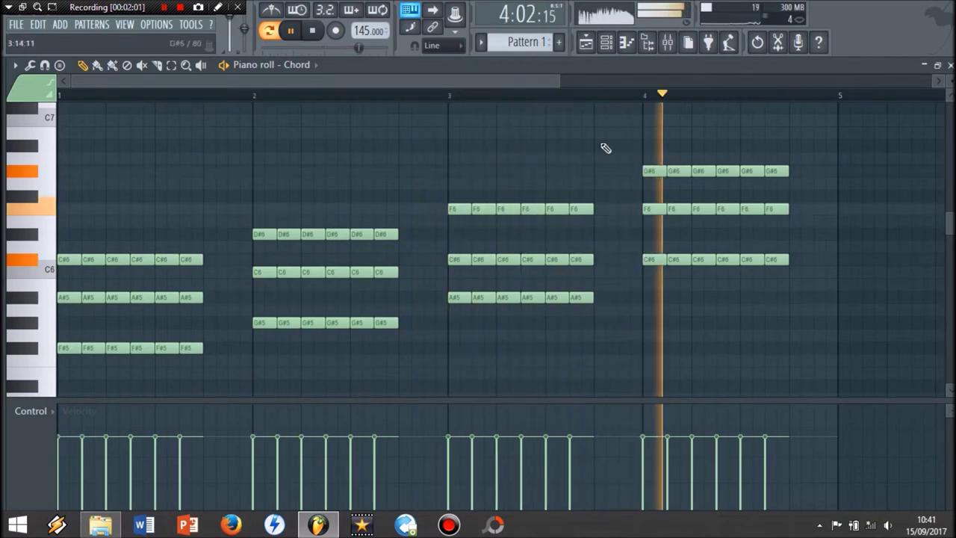
pyautogui.press('space')
# In the mixer, set insert 6's stereo separation to 48% merged while the pattern plays
pyautogui.click(606, 43)
pyautogui.click(666, 44)
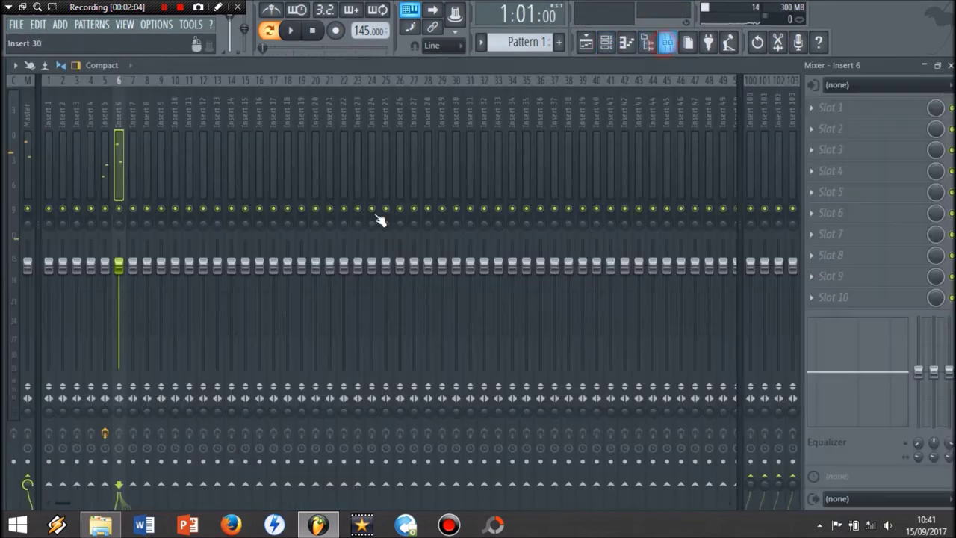
pyautogui.press('space')
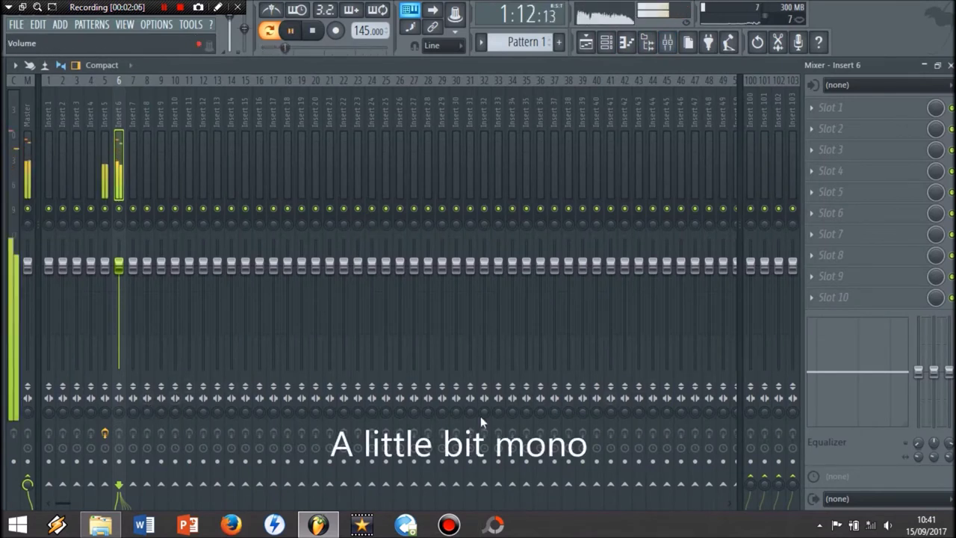
pyautogui.moveTo(119, 411); pyautogui.dragTo(120, 412)
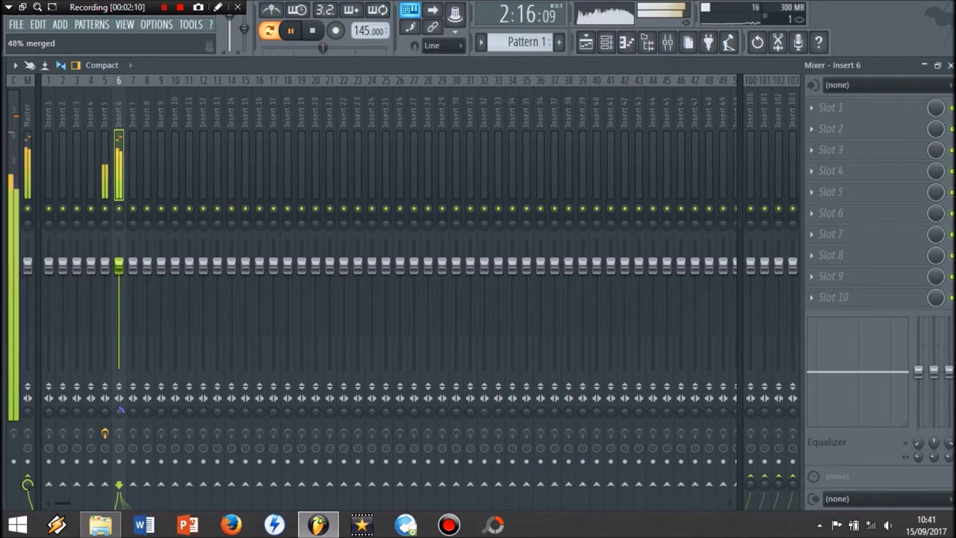
# Add Fruity Reeverb 2 in slot 1 of insert 6 with a larger room, a lower dry level and a higher wet level
pyautogui.click(829, 107)
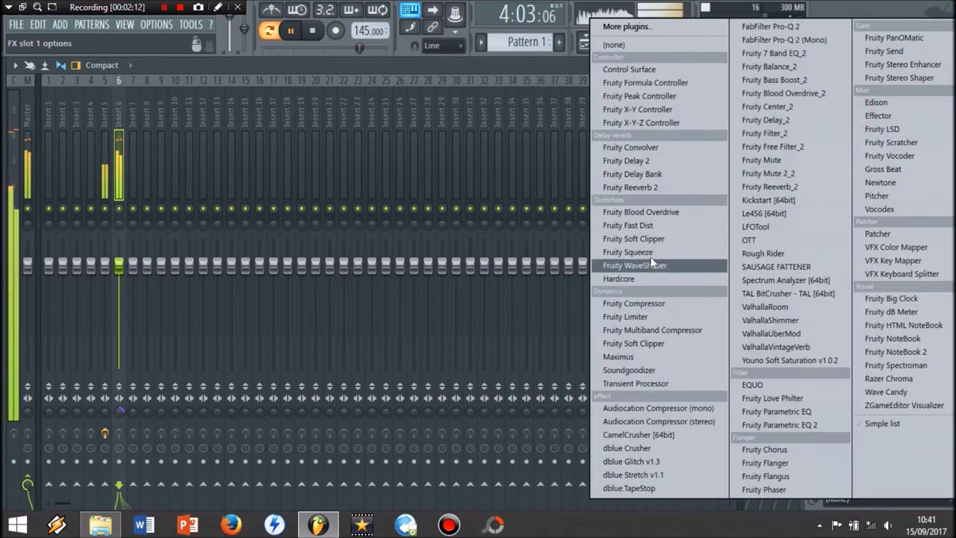
pyautogui.click(647, 188)
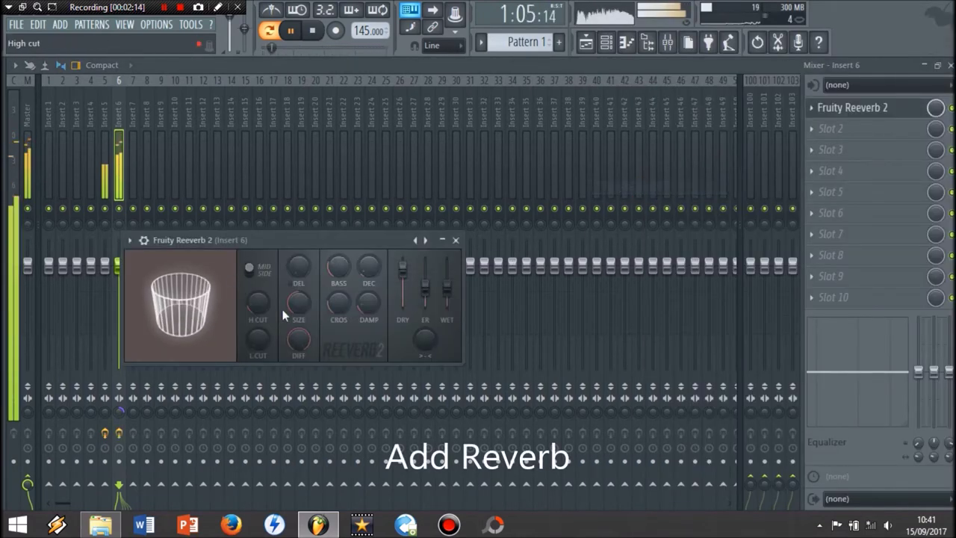
pyautogui.scroll(6, 296, 306)
pyautogui.moveTo(368, 266); pyautogui.dragTo(447, 267)
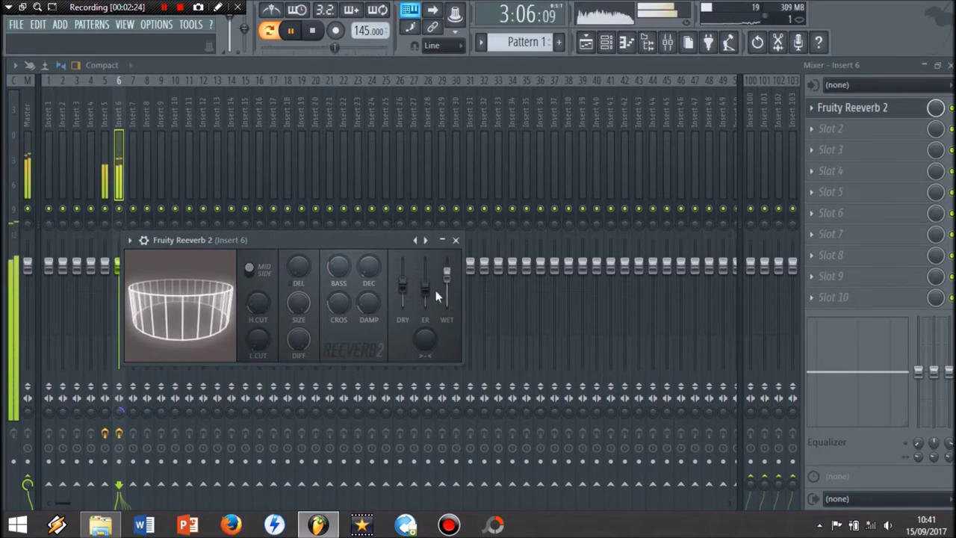
pyautogui.click(456, 241)
# Add Fruity Parametric EQ 2 in slot 2 of insert 6 and cut the low frequencies with band 1
pyautogui.click(925, 130)
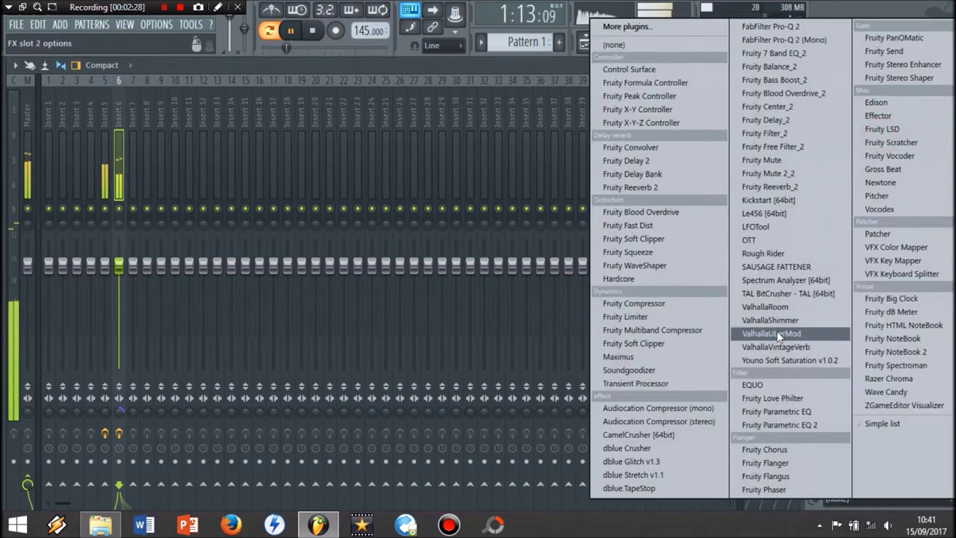
pyautogui.click(771, 423)
pyautogui.moveTo(341, 292); pyautogui.dragTo(386, 350)
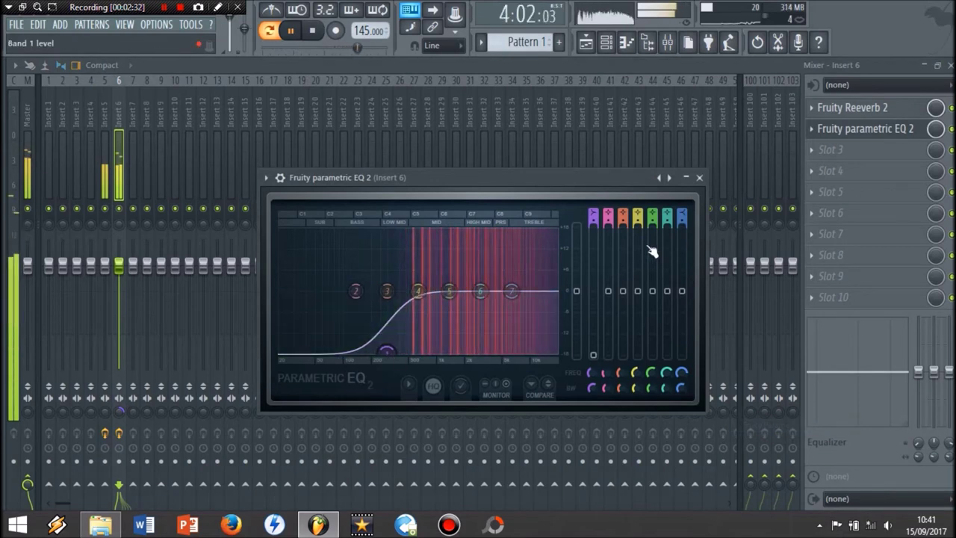
pyautogui.click(700, 179)
# Add Fruity Parametric EQ 2 in slot 2 of insert 5 and cut the highs with band 7 at about 2100 Hz
pyautogui.click(108, 150)
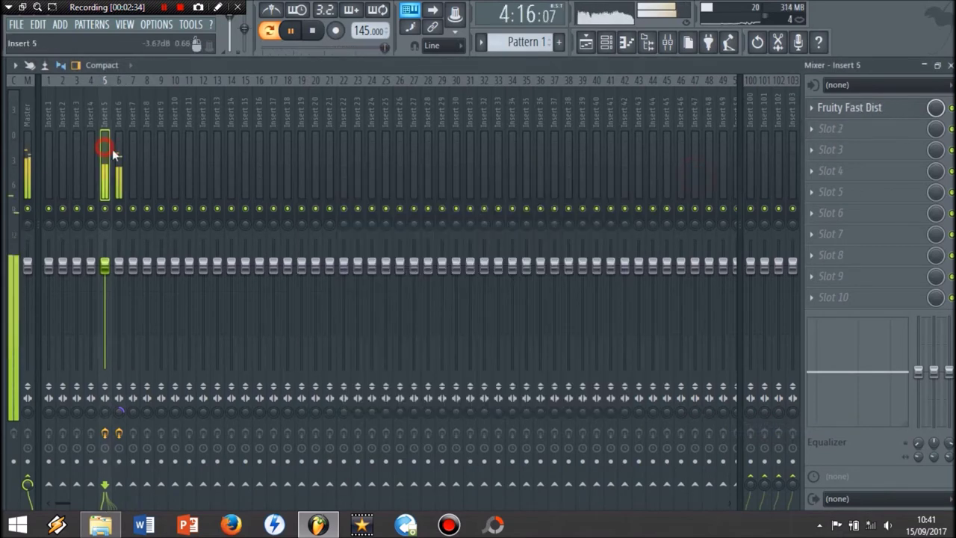
pyautogui.click(869, 132)
pyautogui.click(799, 425)
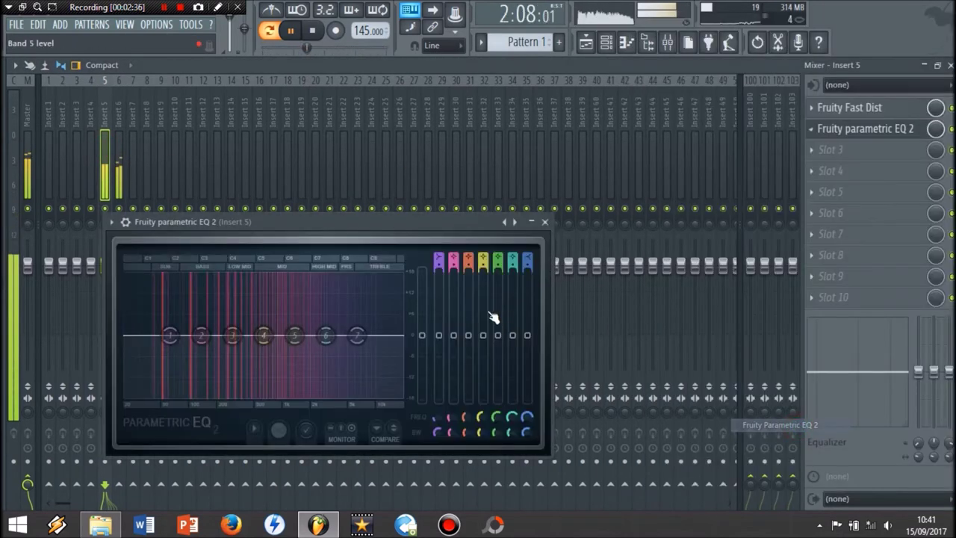
pyautogui.moveTo(371, 337); pyautogui.dragTo(311, 396)
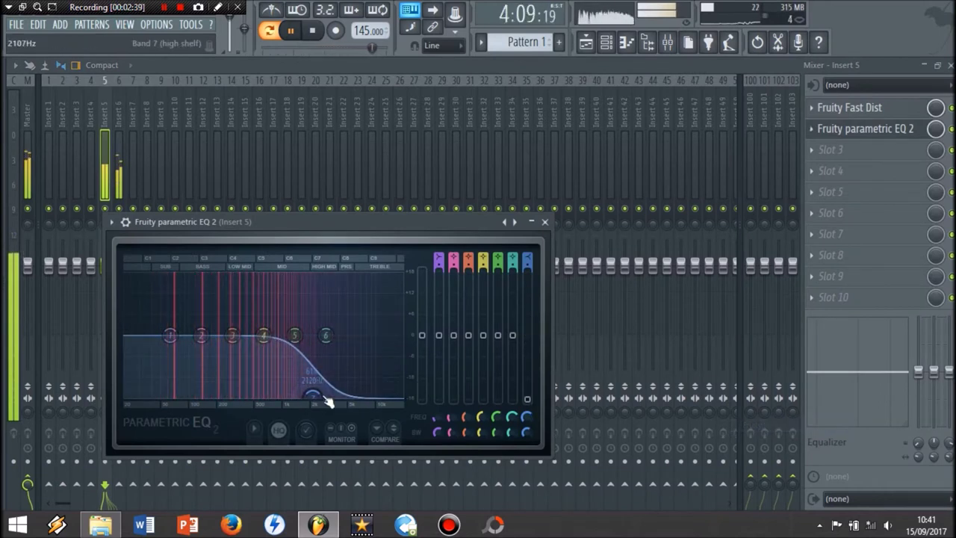
pyautogui.click(544, 222)
# Stop playback, open the Kick channel's piano roll and place a C5 note at the start of bar 1
pyautogui.click(607, 42)
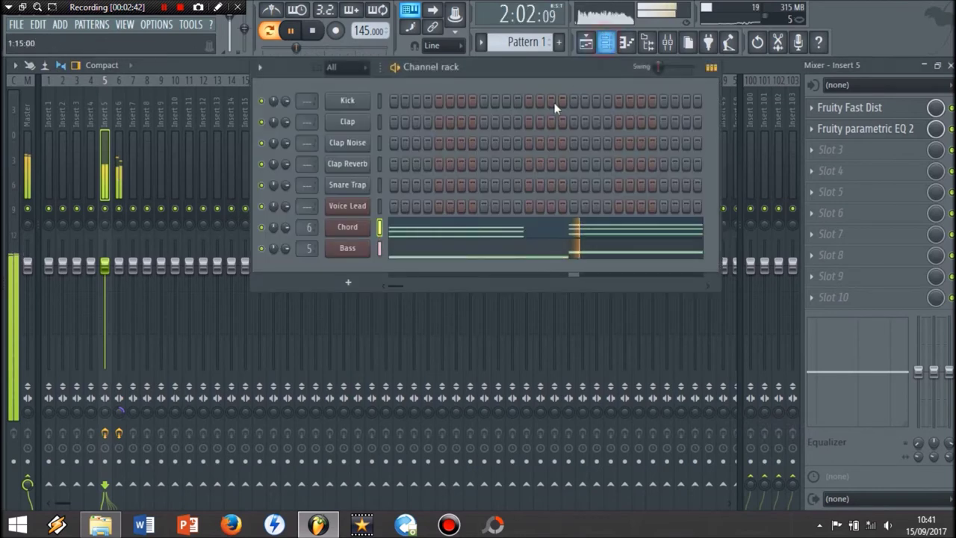
pyautogui.press('space')
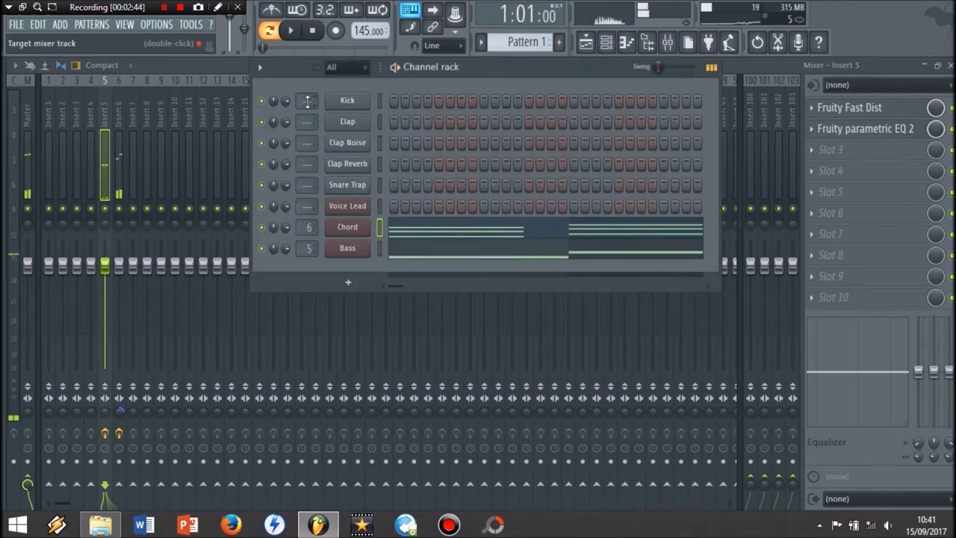
pyautogui.rightClick(374, 100)
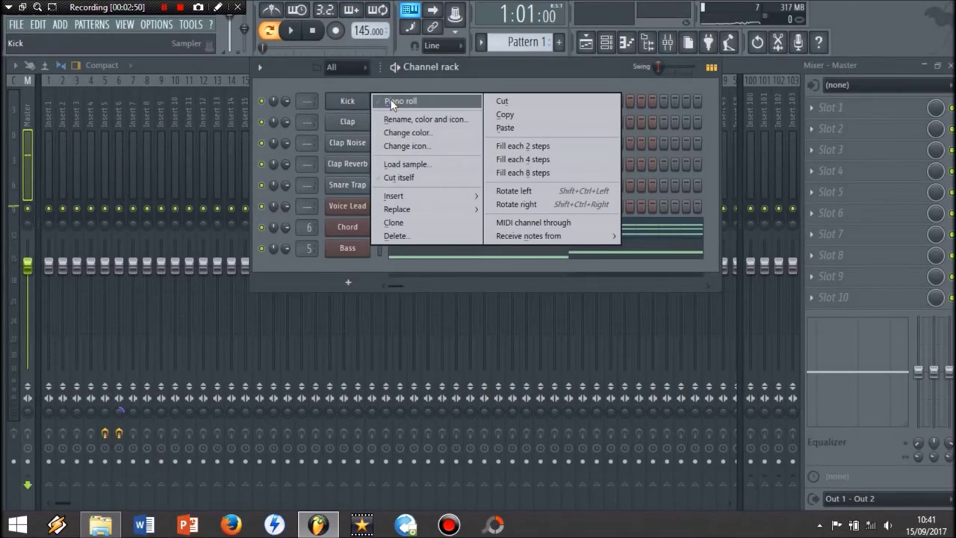
pyautogui.click(392, 103)
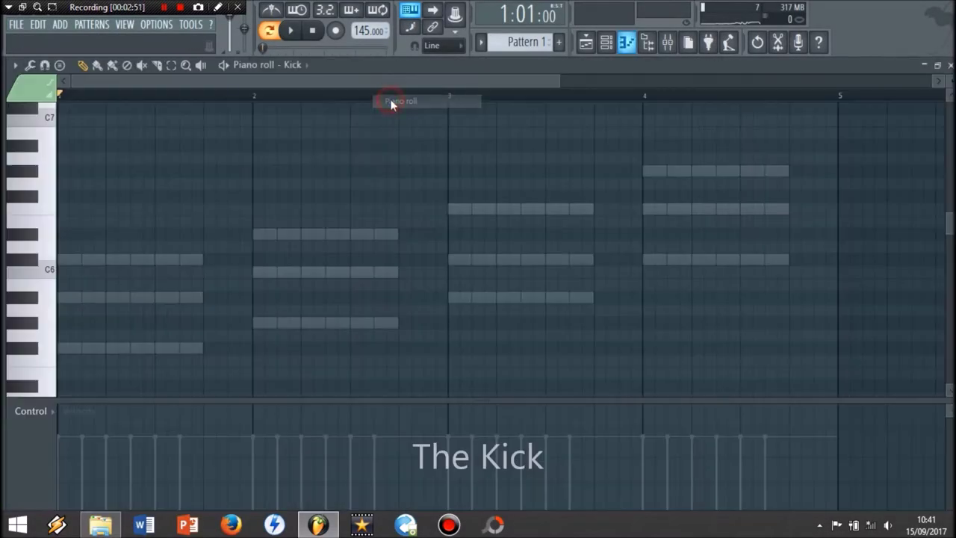
pyautogui.scroll(-5, 70, 283)
pyautogui.click(46, 233)
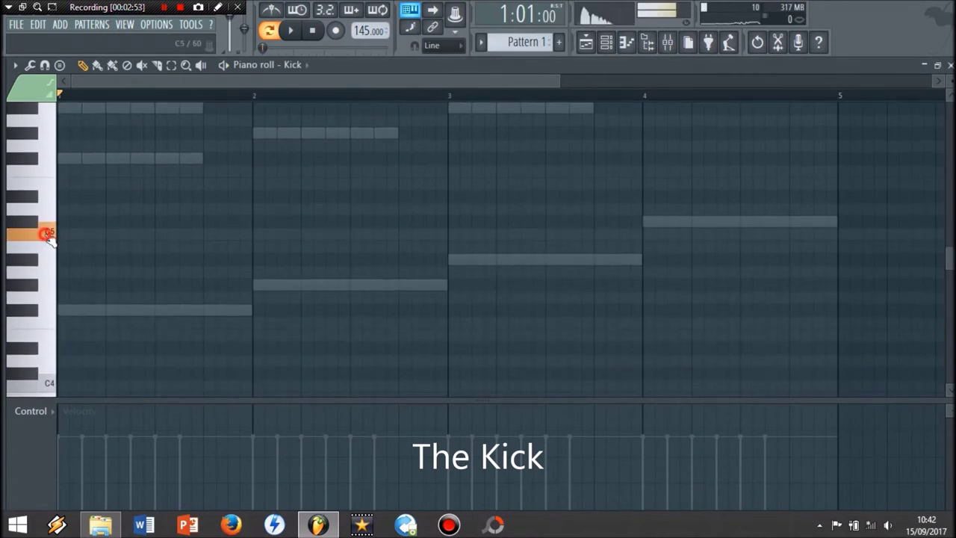
pyautogui.click(66, 236)
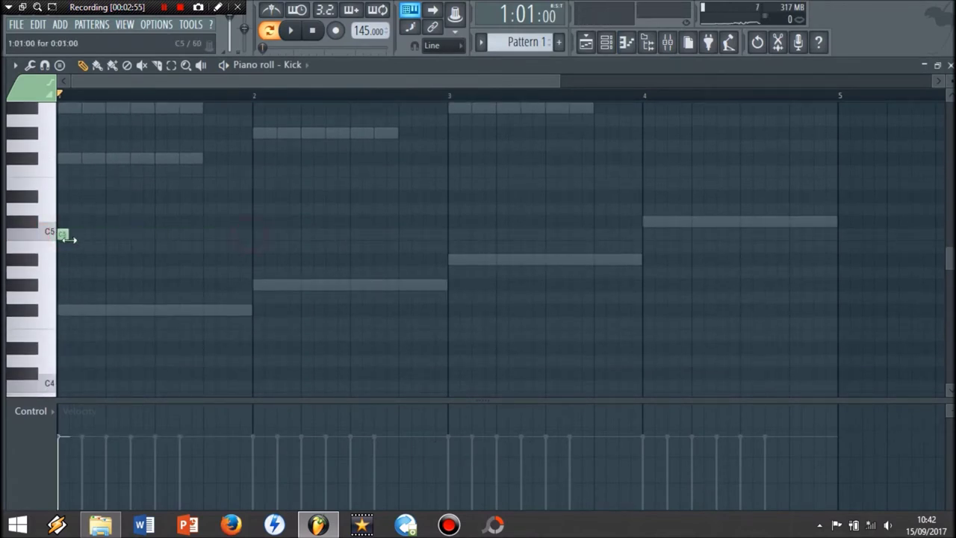
# Add C5 kick notes at step 7 of bar 1 and step 3 of bar 2, checking them in playback
pyautogui.press('space')
pyautogui.press('space')
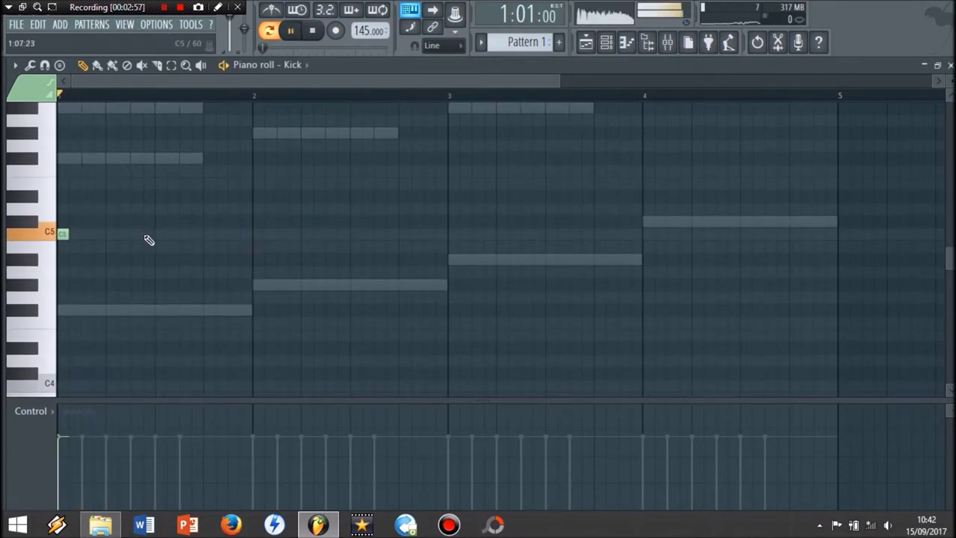
pyautogui.click(146, 233)
pyautogui.press('space')
pyautogui.press('space')
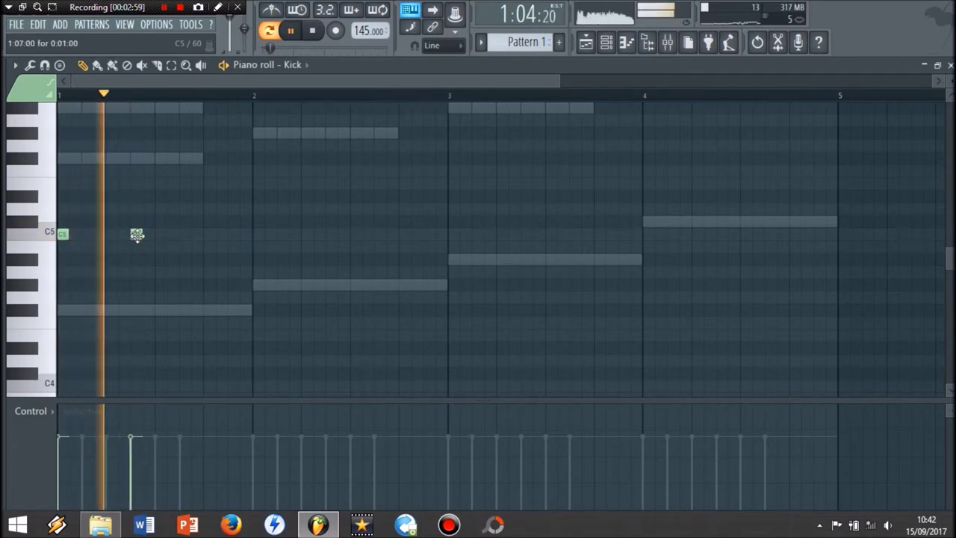
pyautogui.click(278, 233)
pyautogui.press('space')
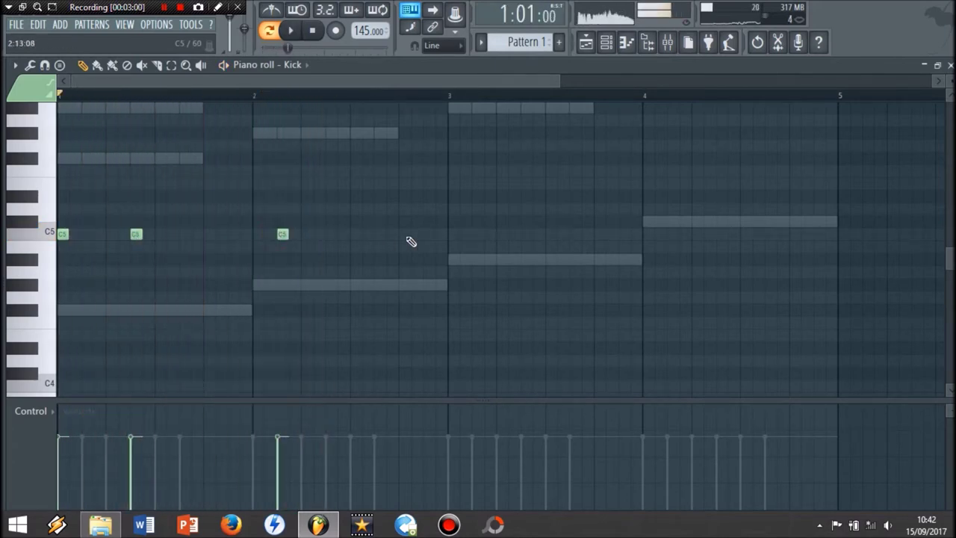
# Copy the three kick notes into bars 3 and 4 and add one more C5 kick at step 11 of bar 4
pyautogui.moveTo(224, 238); pyautogui.dragTo(511, 244)
pyautogui.press('space')
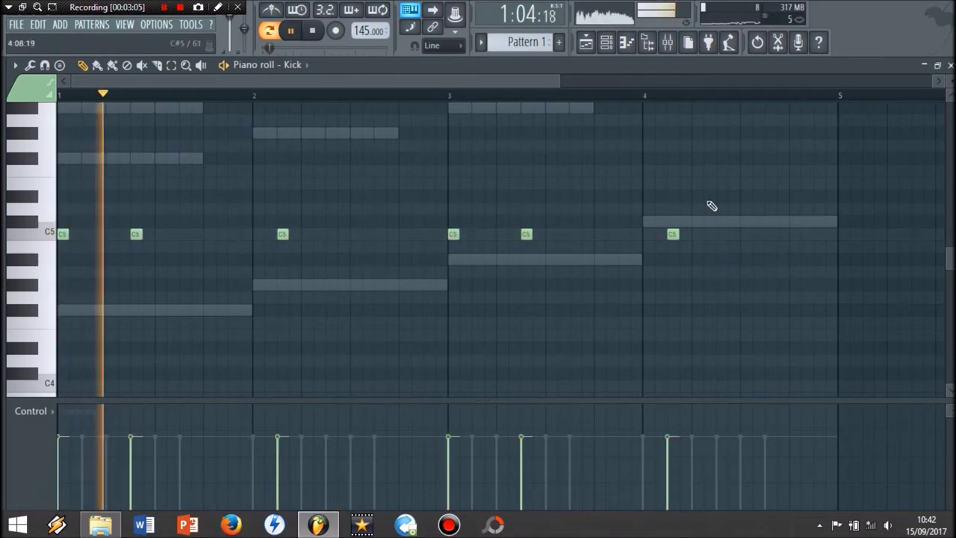
pyautogui.press('space')
pyautogui.click(618, 95)
pyautogui.press('space')
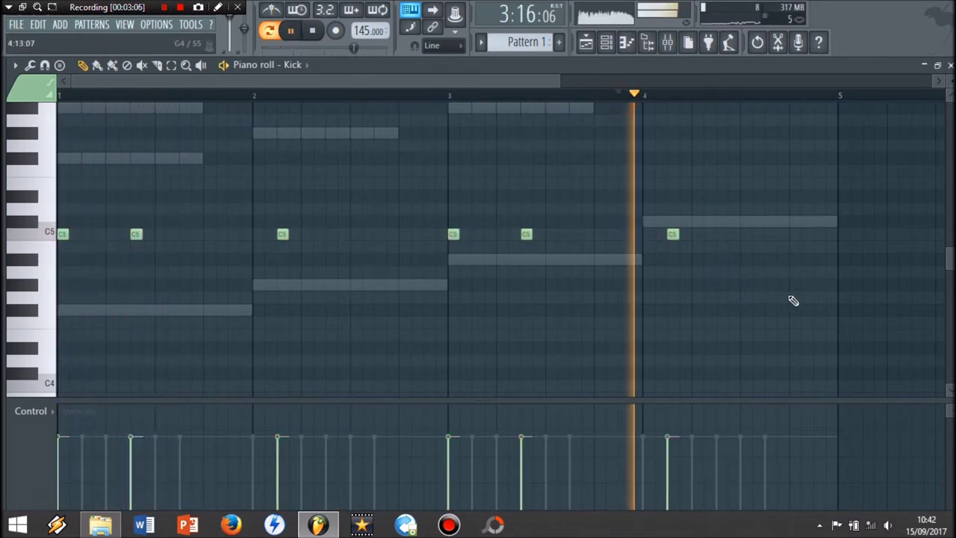
pyautogui.click(773, 233)
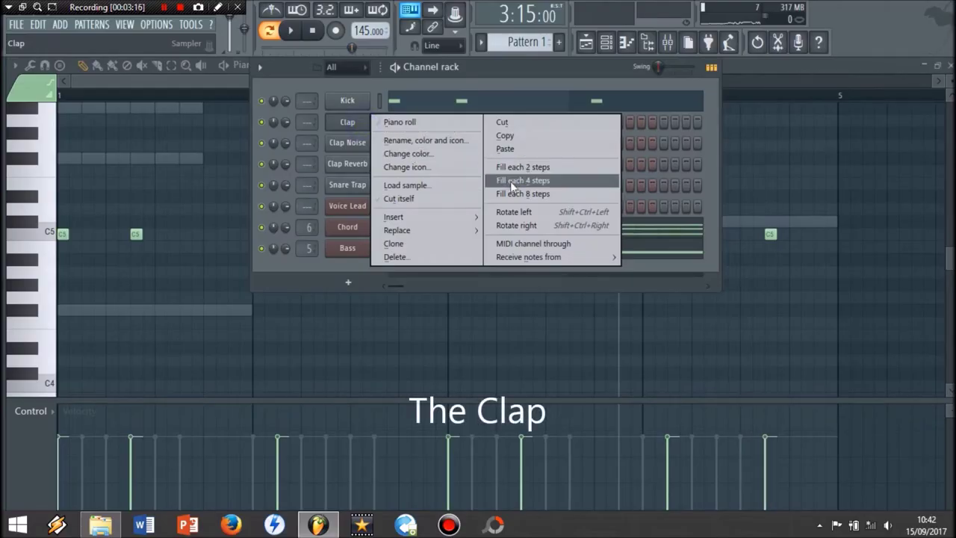
# Fill the Clap channel every 8 steps and clear the hits at bar starts, keeping claps on step 9 of each bar
pyautogui.click(513, 194)
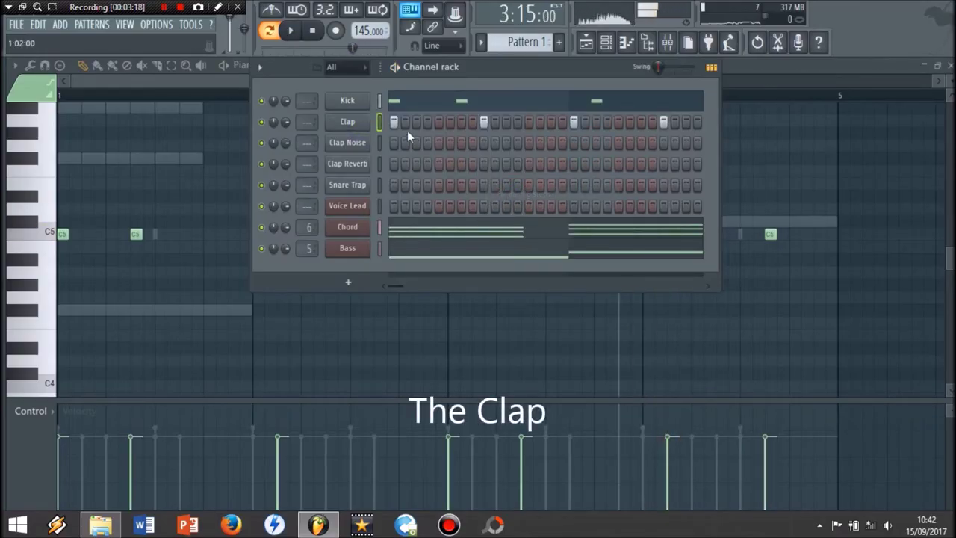
pyautogui.moveTo(445, 285); pyautogui.dragTo(595, 285)
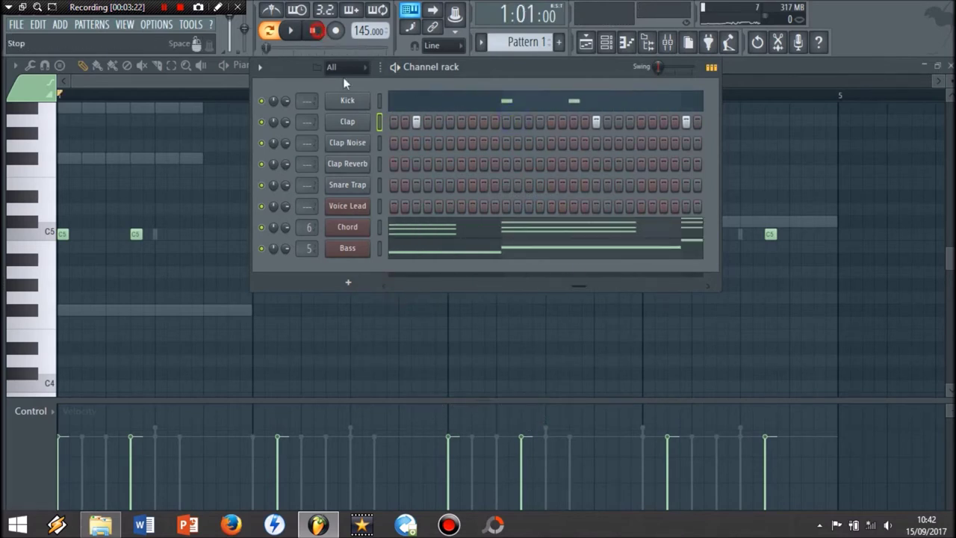
pyautogui.press('space')
pyautogui.click(686, 121)
pyautogui.moveTo(578, 285); pyautogui.dragTo(401, 285)
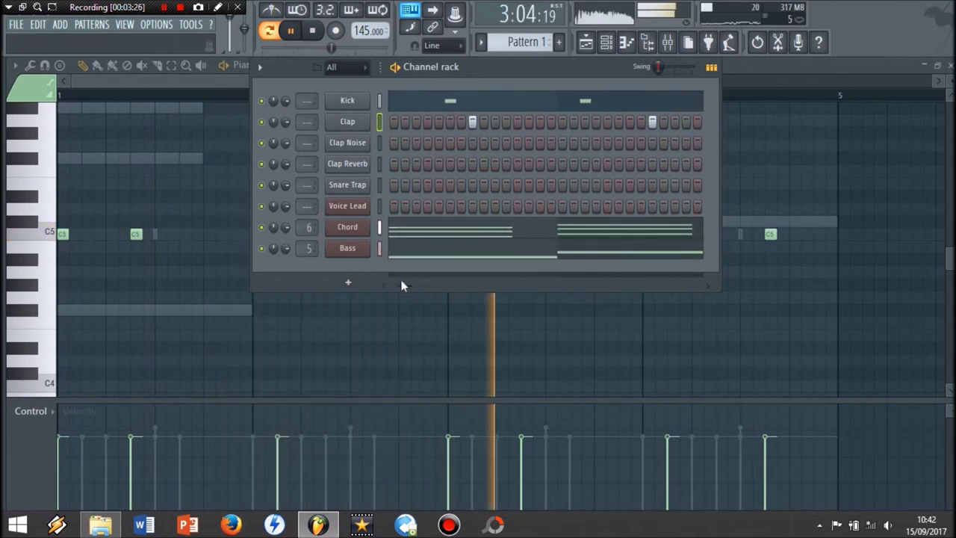
pyautogui.press('space')
# Copy the Clap channel's steps to Clap Noise and check that channel's sample and volume envelope
pyautogui.rightClick(347, 123)
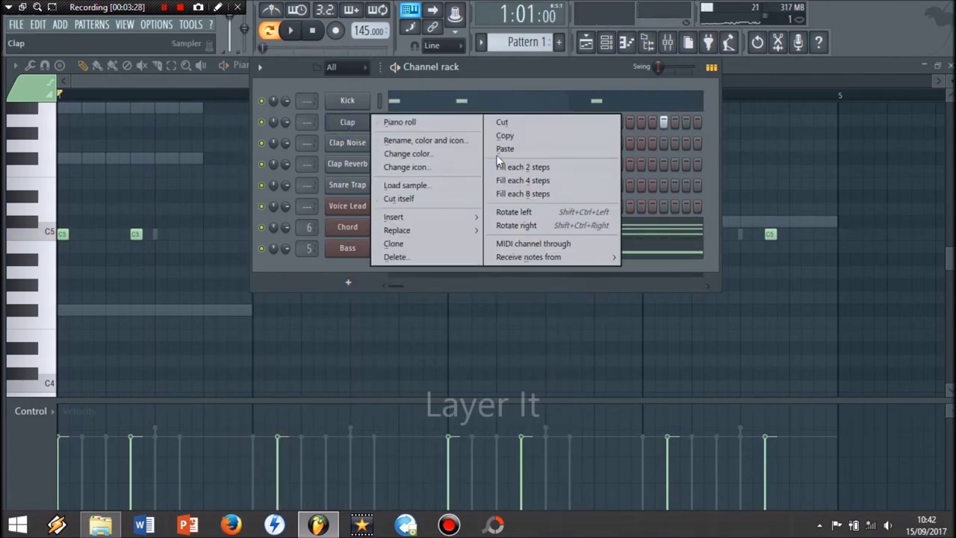
pyautogui.click(500, 135)
pyautogui.rightClick(364, 141)
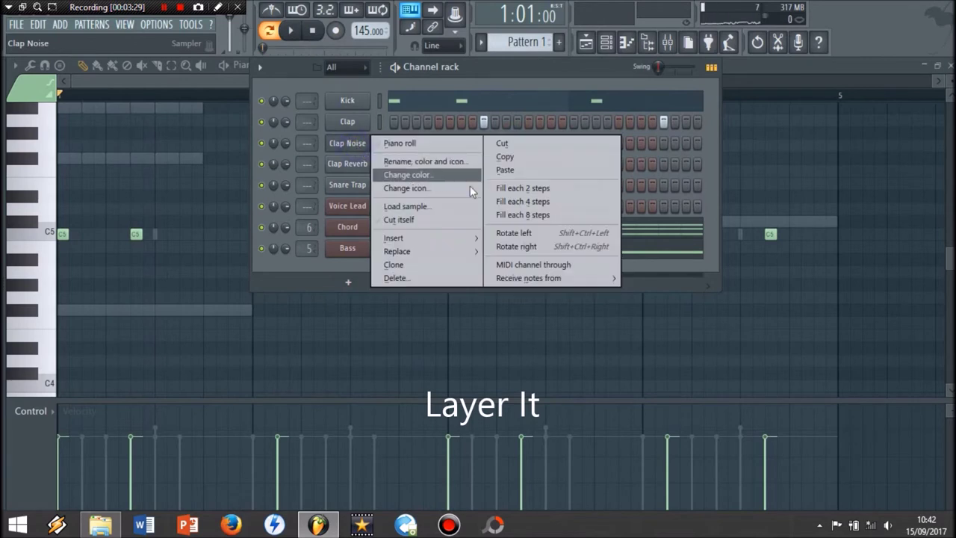
pyautogui.click(505, 171)
pyautogui.click(348, 142)
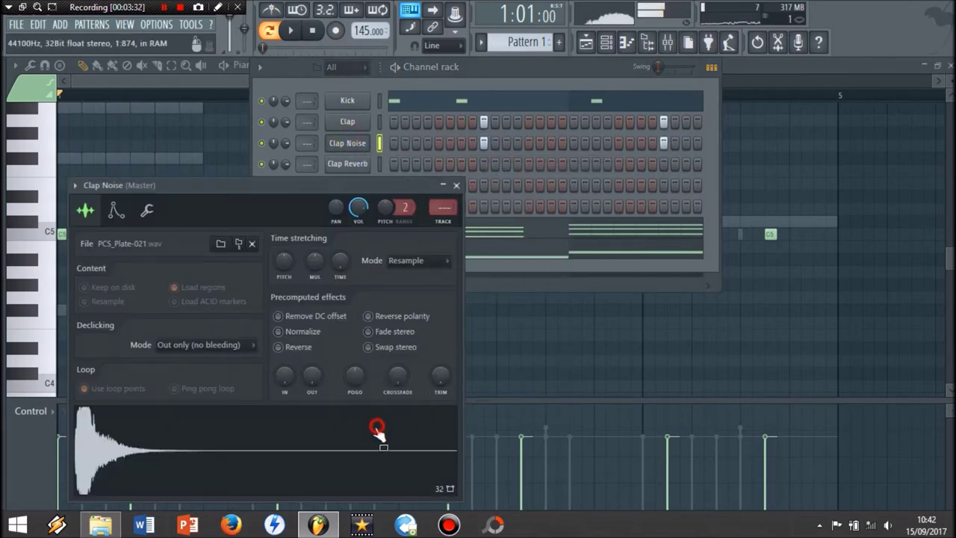
pyautogui.click(116, 210)
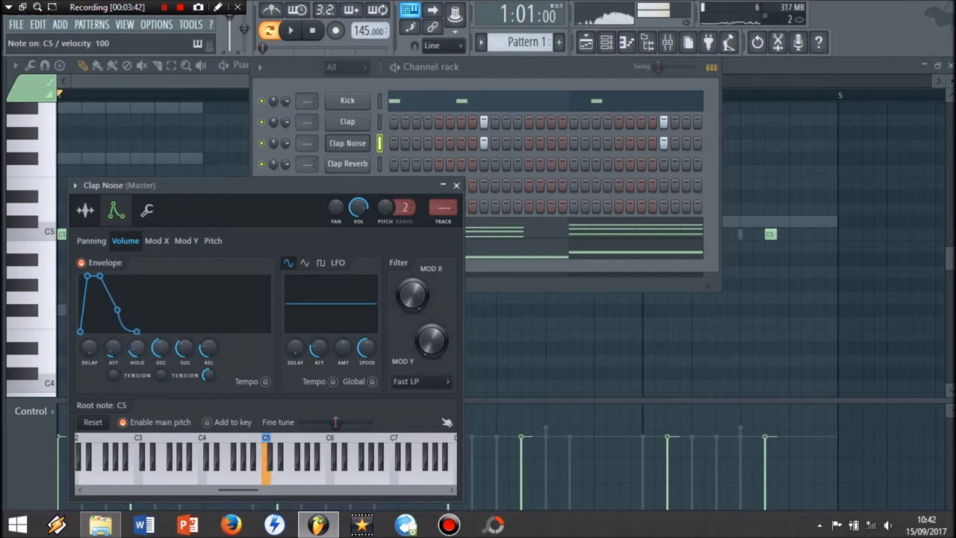
pyautogui.click(86, 211)
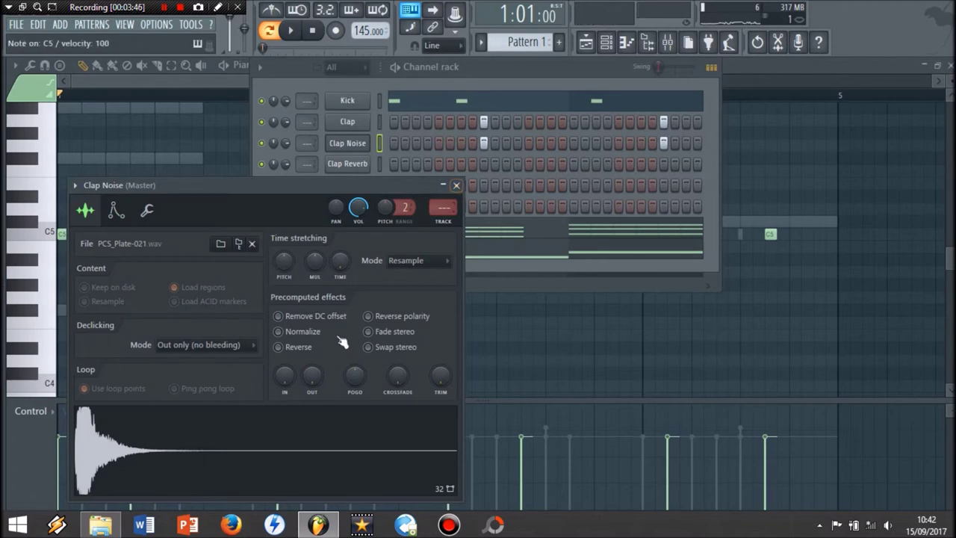
pyautogui.click(456, 186)
# Copy the Clap Noise steps to the Clap Reverb channel and audition its sample
pyautogui.rightClick(357, 148)
pyautogui.click(504, 157)
pyautogui.rightClick(364, 168)
pyautogui.click(498, 192)
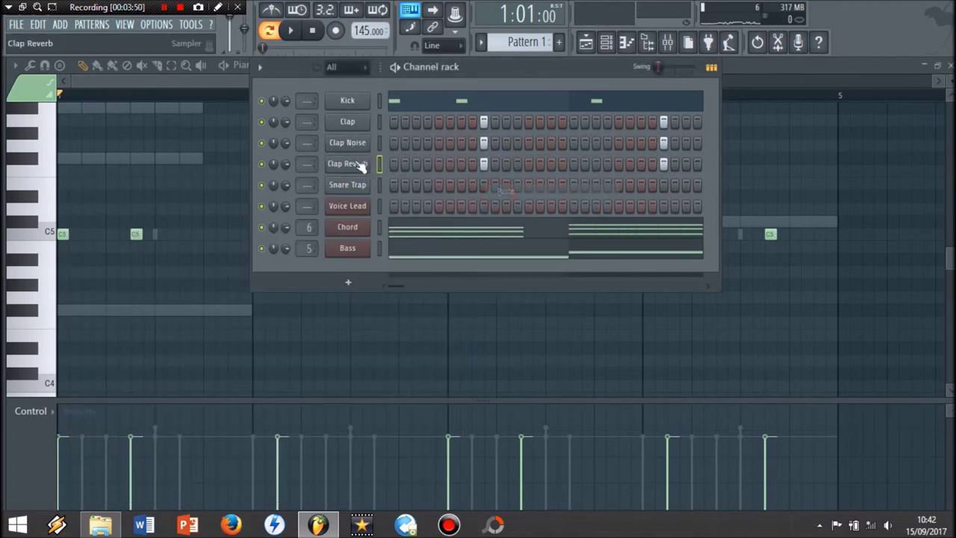
pyautogui.click(363, 166)
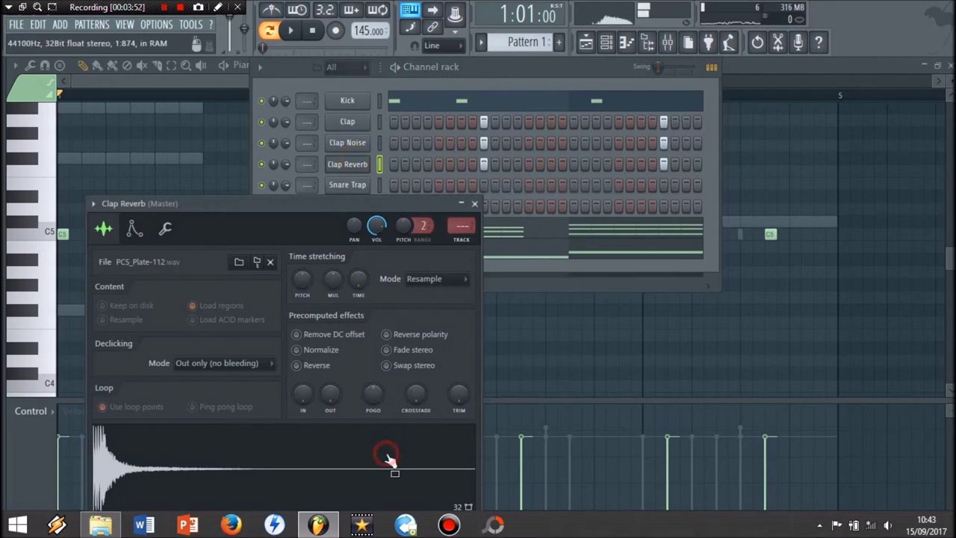
pyautogui.click(476, 203)
pyautogui.press('space')
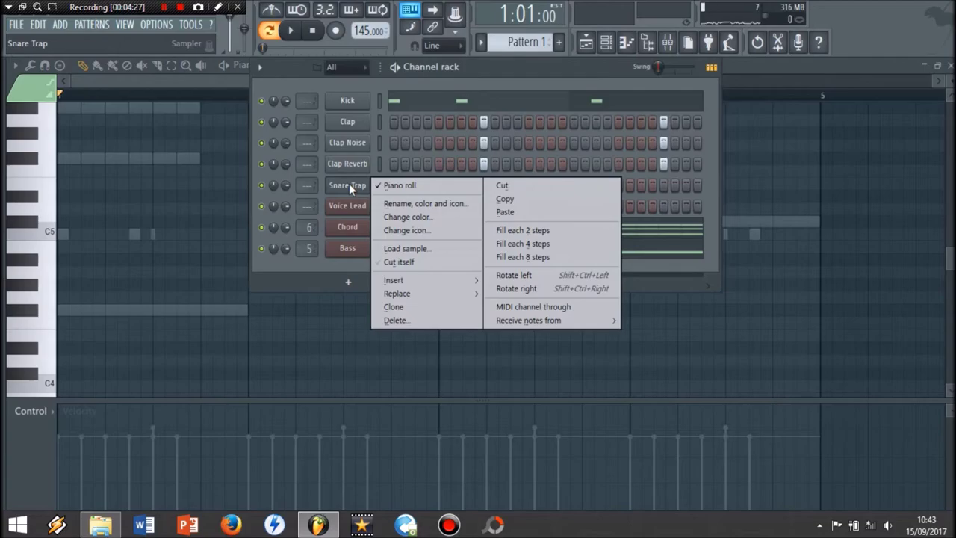
# Open the Snare Trap channel's piano roll and try a C5 note at step 12 of bar 1 against the pattern
pyautogui.click(351, 185)
pyautogui.click(348, 185)
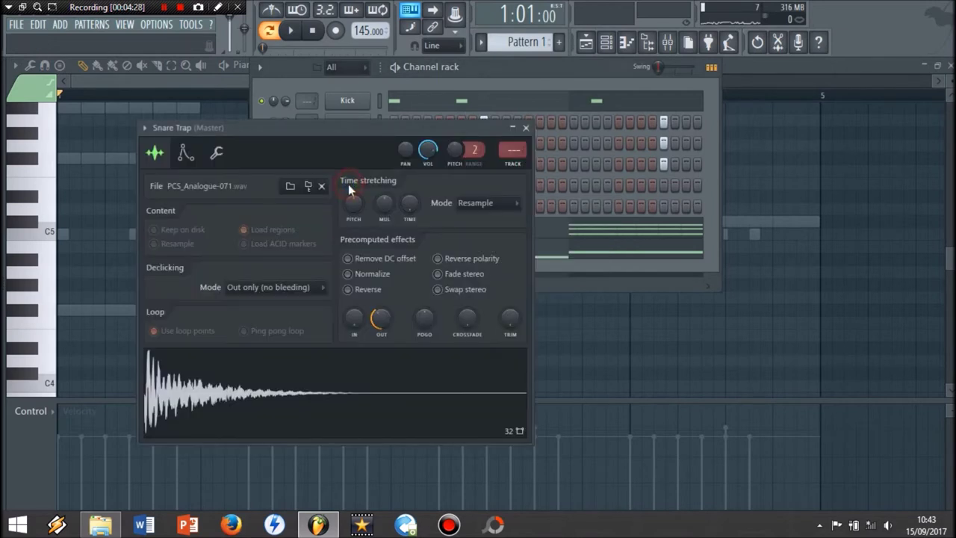
pyautogui.click(529, 128)
pyautogui.click(141, 200)
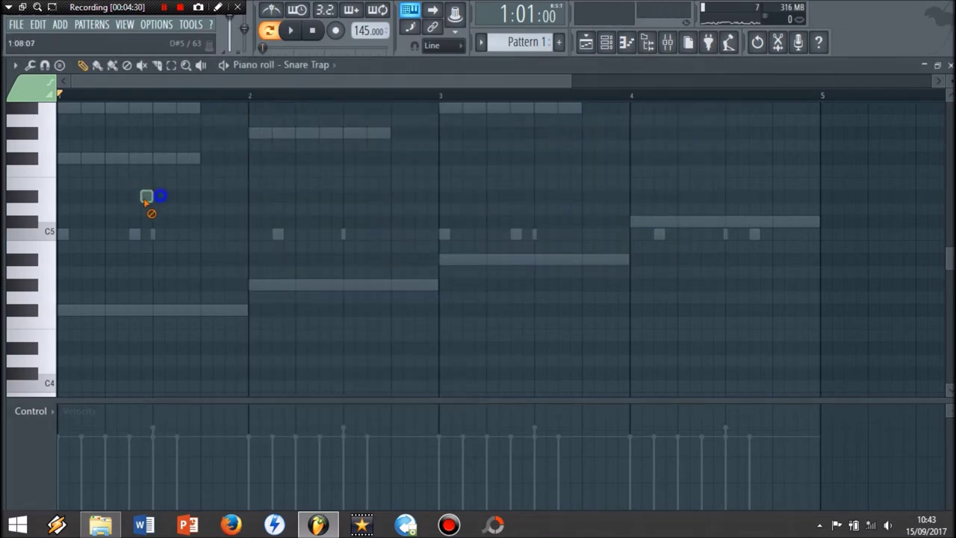
pyautogui.press('space')
pyautogui.click(194, 234)
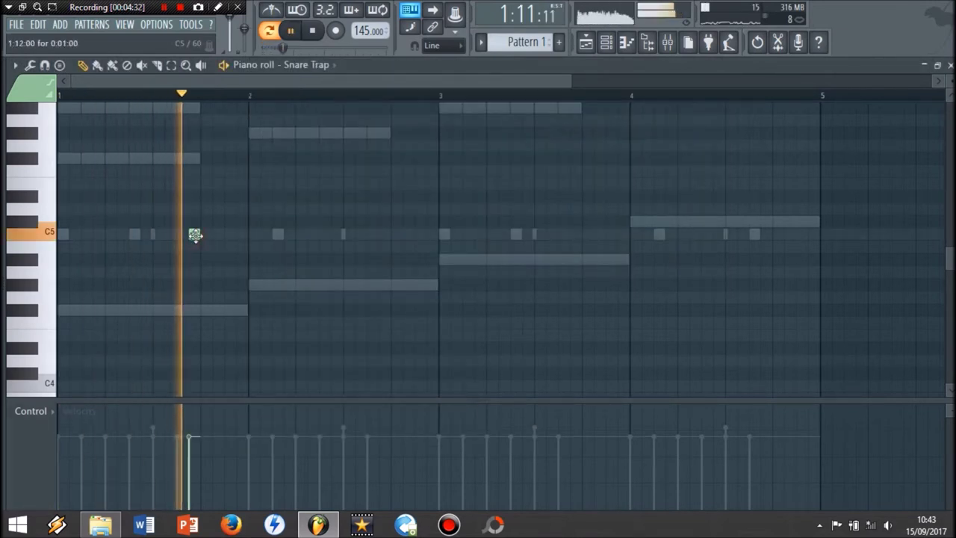
pyautogui.press('space')
# Set the snap to 1/2 step and place half-step C5 snares at step 15 of bar 1 and step 3 of bar 2
pyautogui.scroll(4, 331, 107)
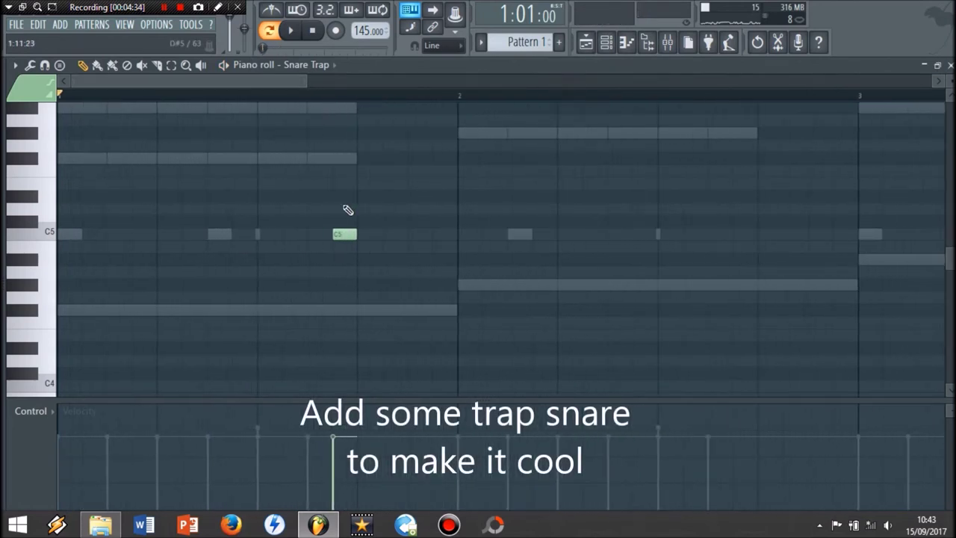
pyautogui.click(453, 48)
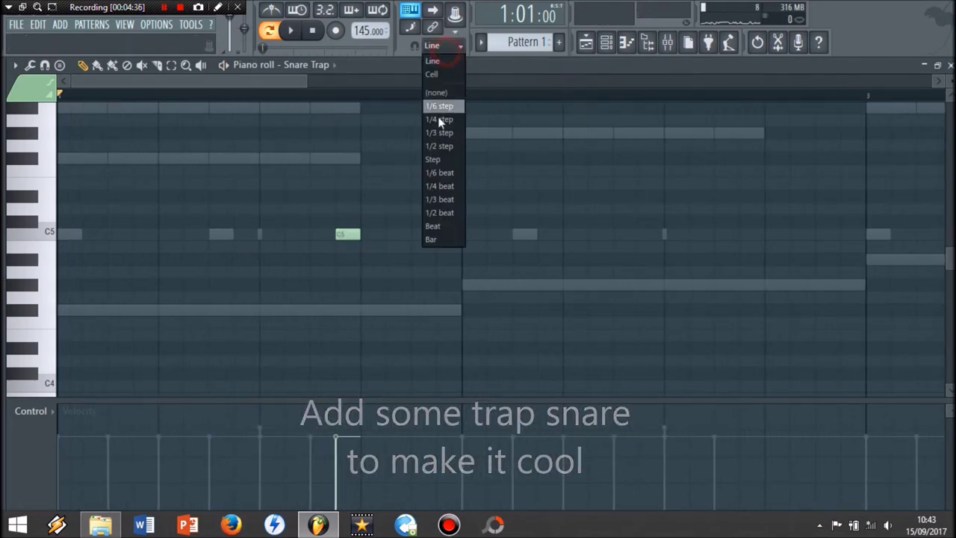
pyautogui.click(439, 146)
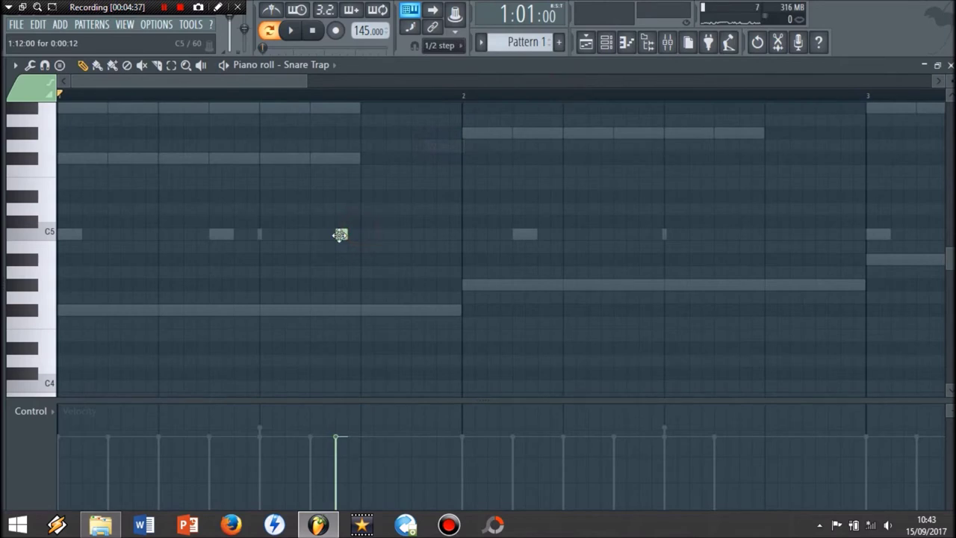
pyautogui.press('space')
pyautogui.moveTo(430, 233); pyautogui.dragTo(418, 231)
pyautogui.click(514, 234)
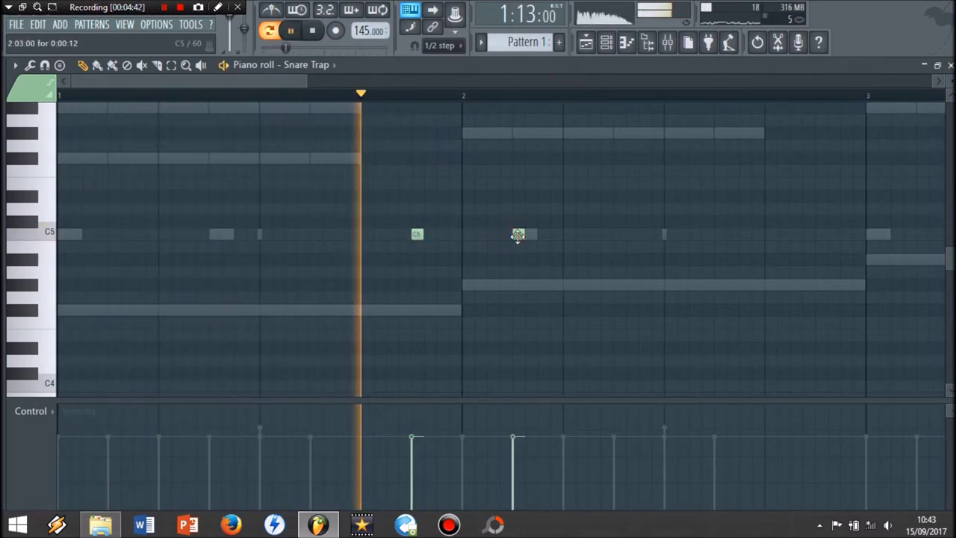
# Copy the two trap snare notes into the end of bar 3 and start of bar 4 and play the pattern
pyautogui.moveTo(308, 79); pyautogui.dragTo(527, 158)
pyautogui.press('space')
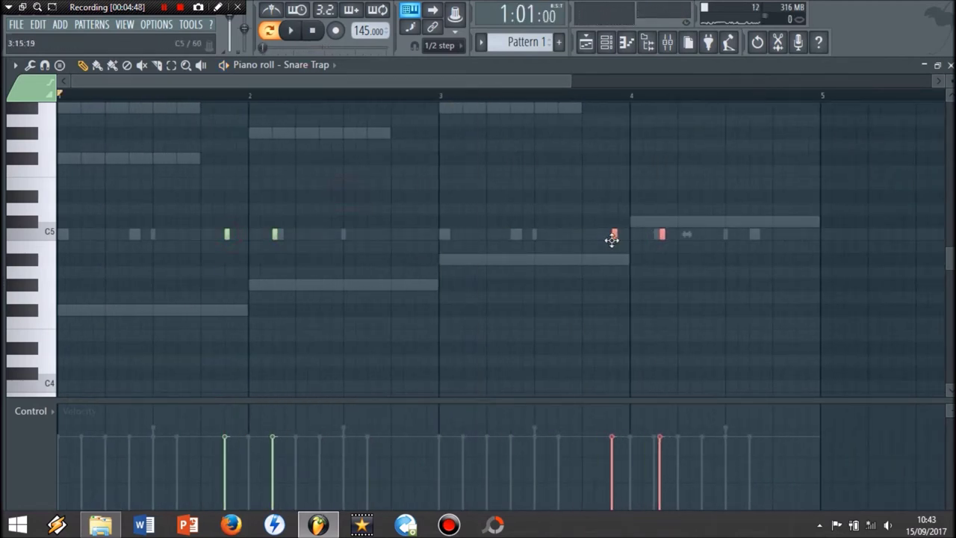
pyautogui.press('space')
pyautogui.click(565, 96)
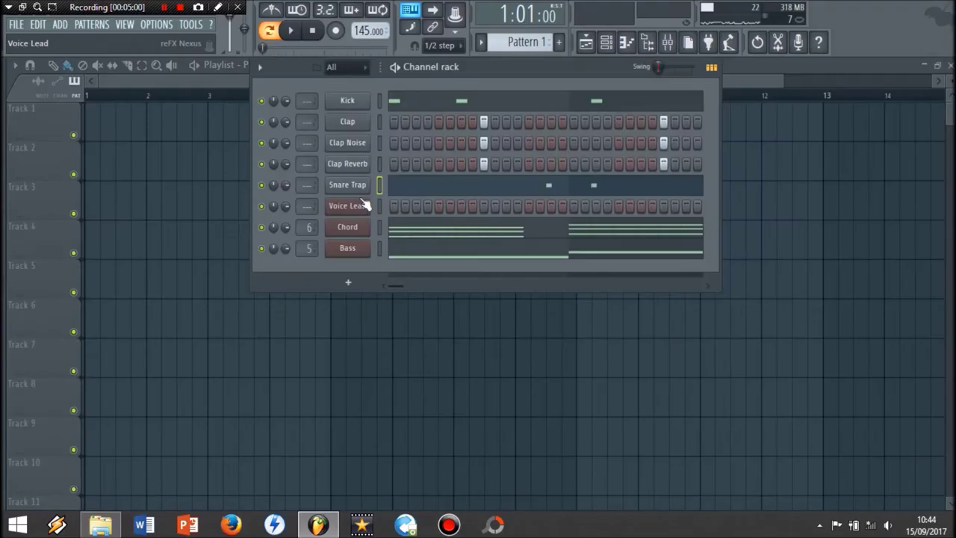
# Find PHR_Closed_Hat-002 in the Biome Digital closed hats folder and add it as a new channel
pyautogui.click(4, 264)
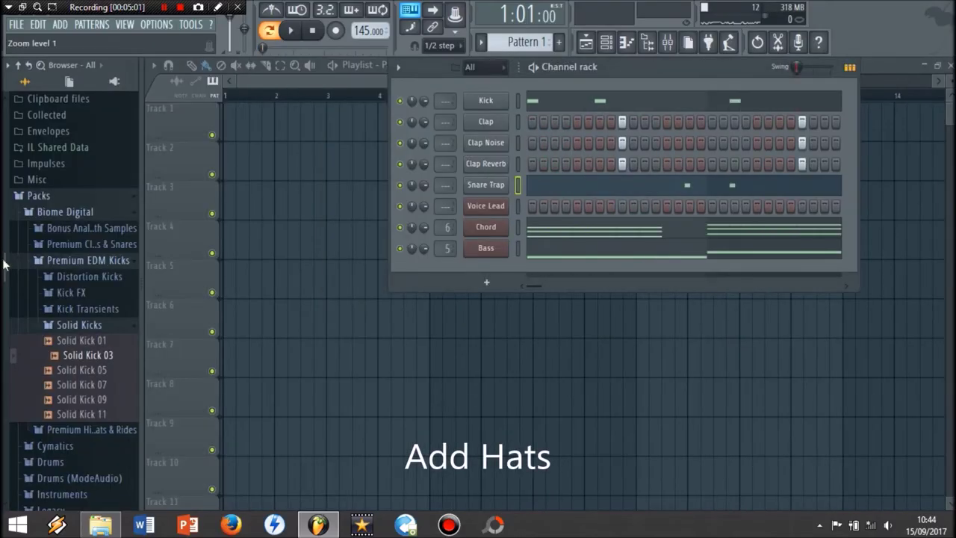
pyautogui.click(83, 325)
pyautogui.click(93, 342)
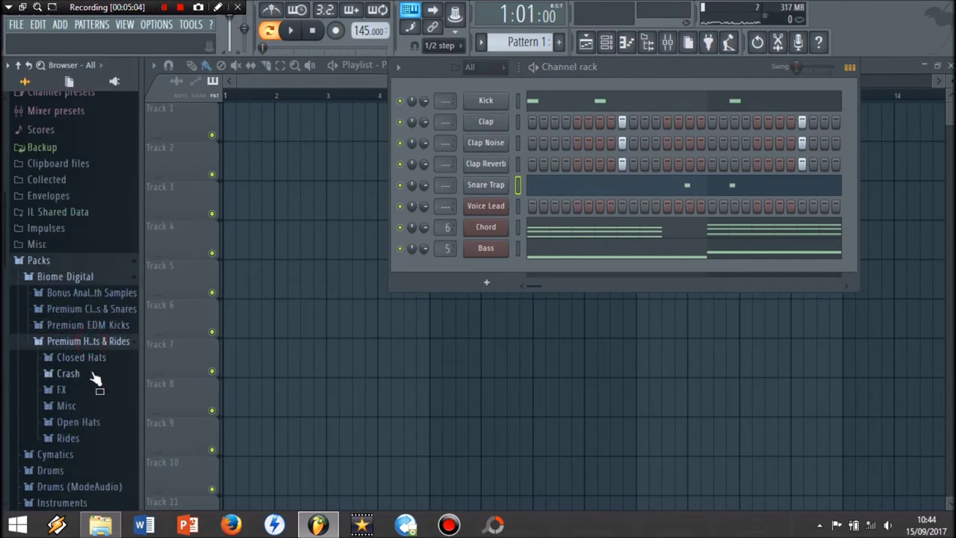
pyautogui.click(80, 357)
pyautogui.click(94, 371)
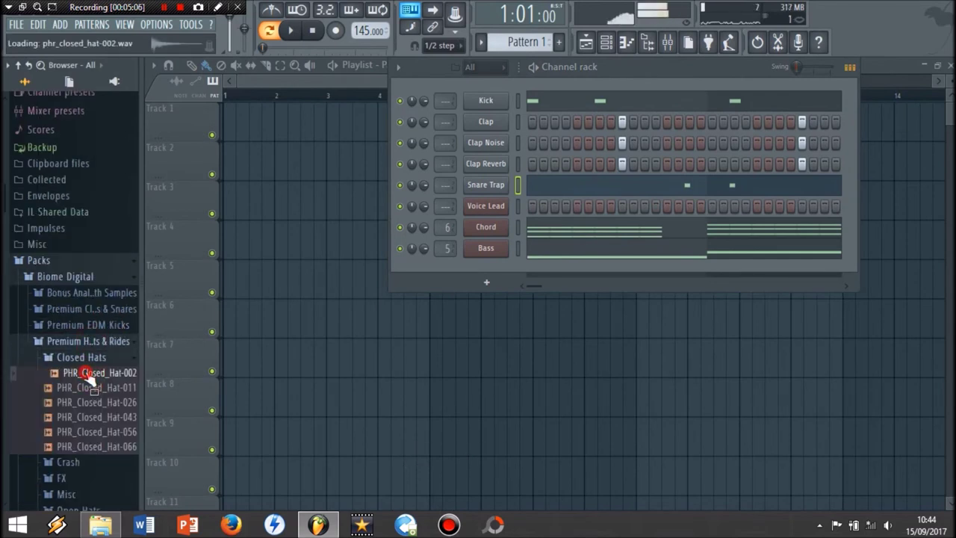
pyautogui.moveTo(86, 375); pyautogui.dragTo(325, 320)
pyautogui.moveTo(345, 264); pyautogui.dragTo(346, 271)
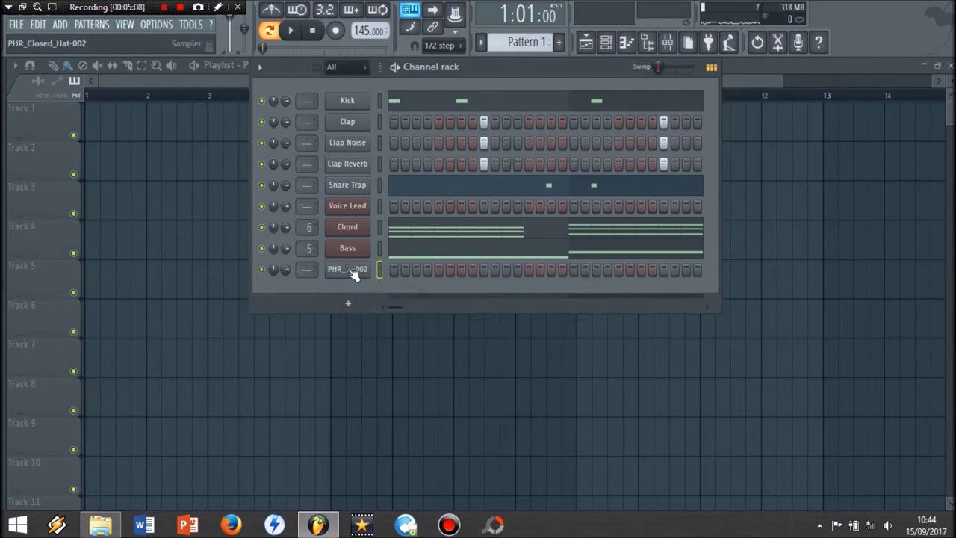
# Rename the PHR_Closed_Hat-002 channel as Hats
pyautogui.rightClick(366, 268)
pyautogui.click(407, 287)
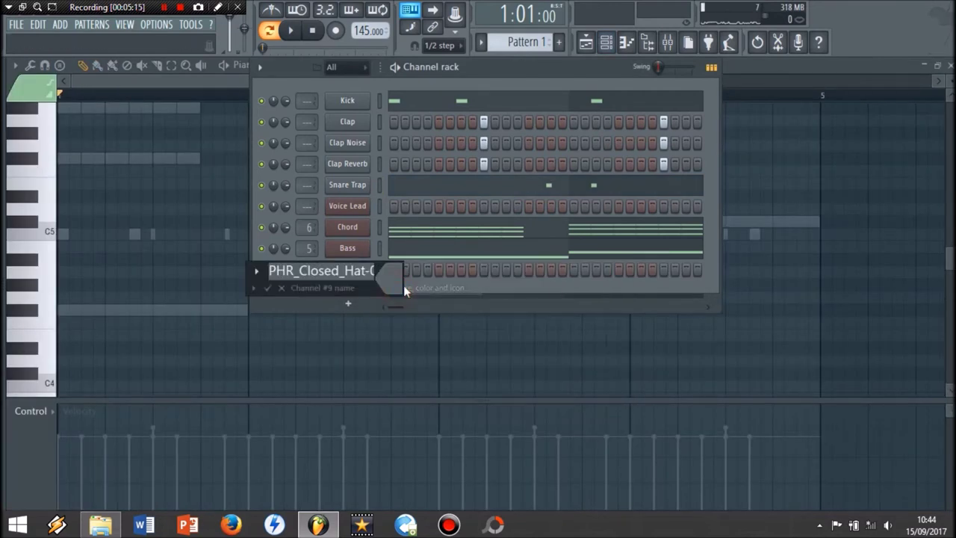
pyautogui.write('Hats')
pyautogui.press('Return')
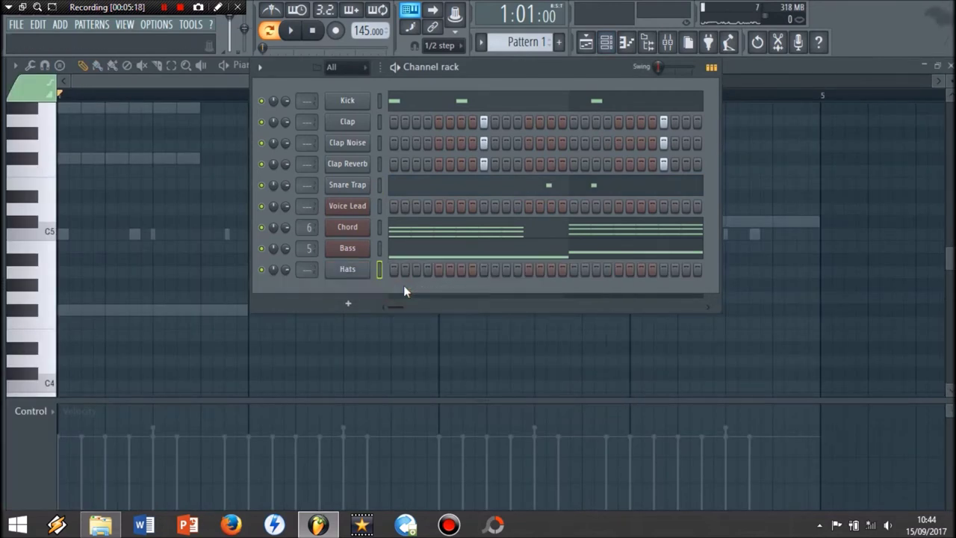
# Fill every 2 steps of the Hats channel with hits
pyautogui.click(179, 259)
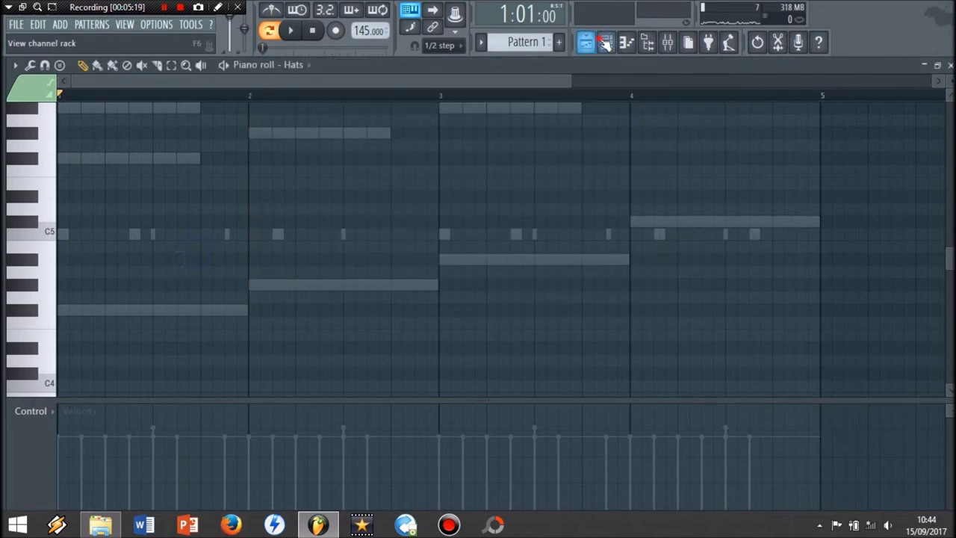
pyautogui.click(605, 44)
pyautogui.rightClick(348, 270)
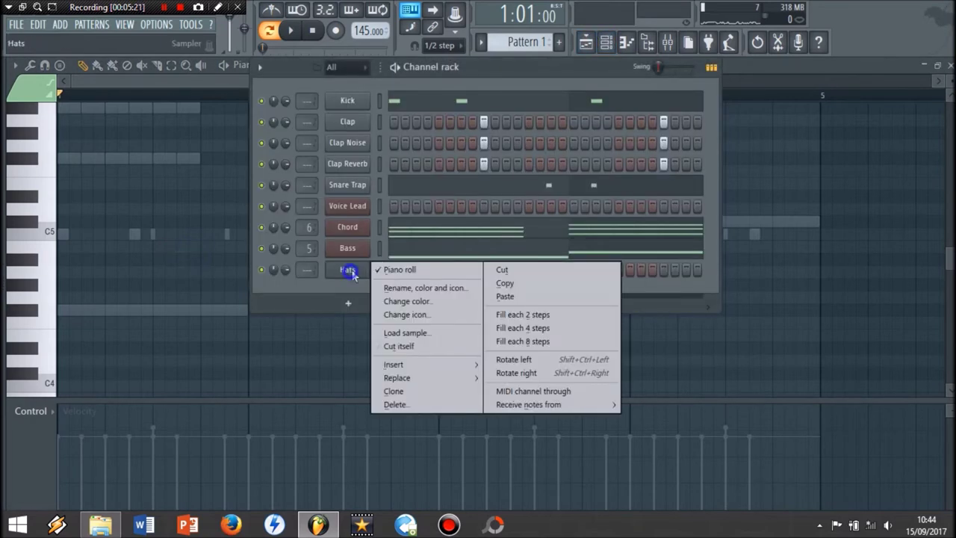
pyautogui.click(497, 314)
# Move the Hats channel up to directly below Kick and play the pattern
pyautogui.hotkey('alt', 'Up')
pyautogui.hotkey('alt', 'Up')
pyautogui.hotkey('alt', 'Up')
pyautogui.hotkey('alt', 'Up')
pyautogui.hotkey('alt', 'Up')
pyautogui.hotkey('alt', 'Up')
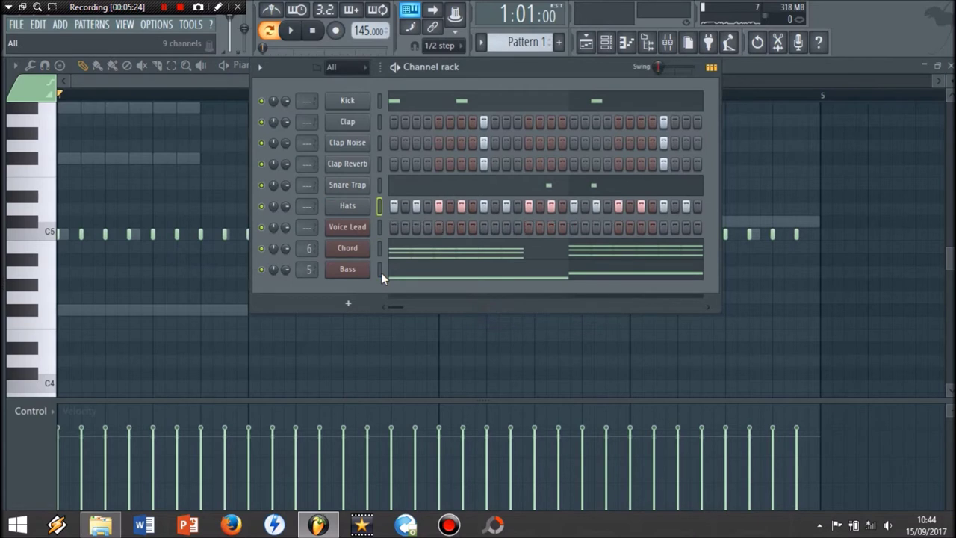
pyautogui.press('space')
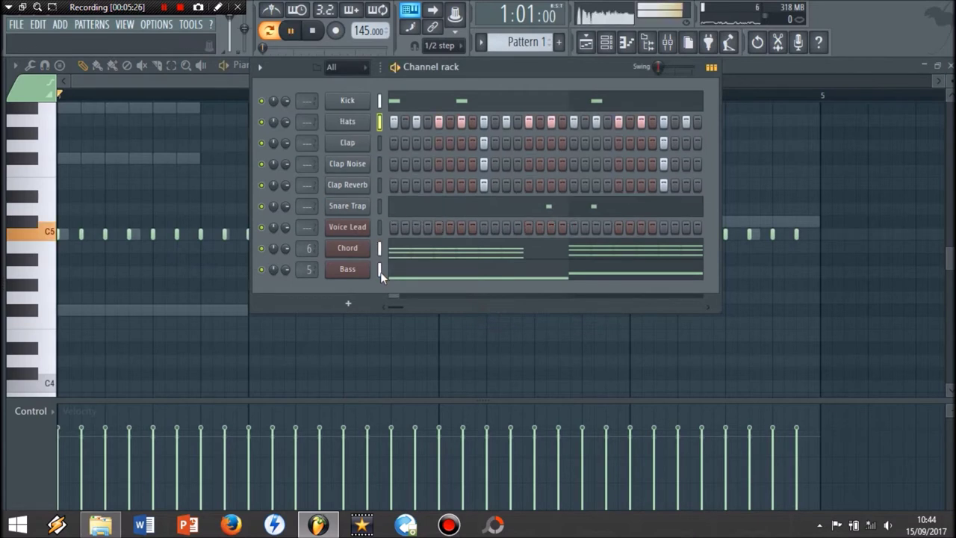
# In the Hats piano roll, add two half-step C5 notes right after step 13 of bar 1 during playback
pyautogui.click(191, 78)
pyautogui.press('space')
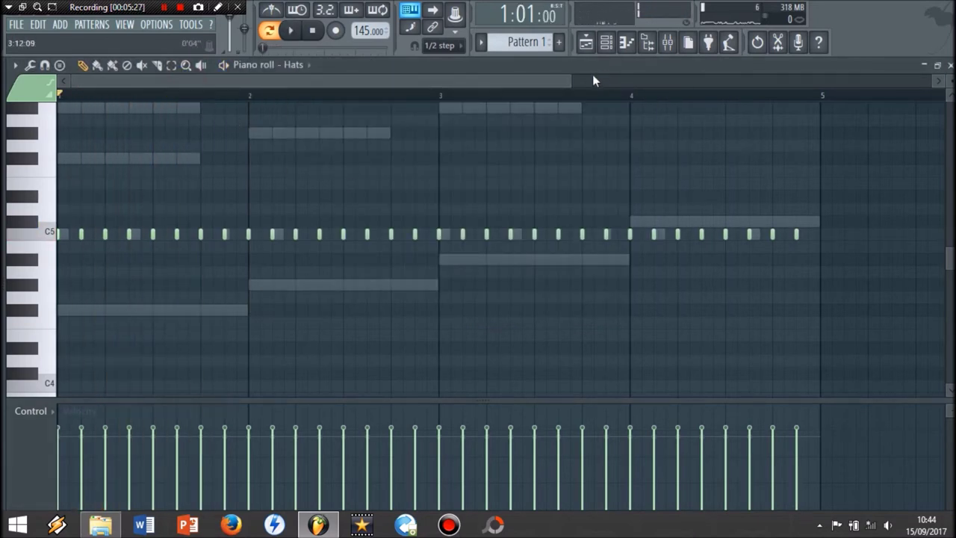
pyautogui.moveTo(569, 80); pyautogui.dragTo(403, 119)
pyautogui.press('space')
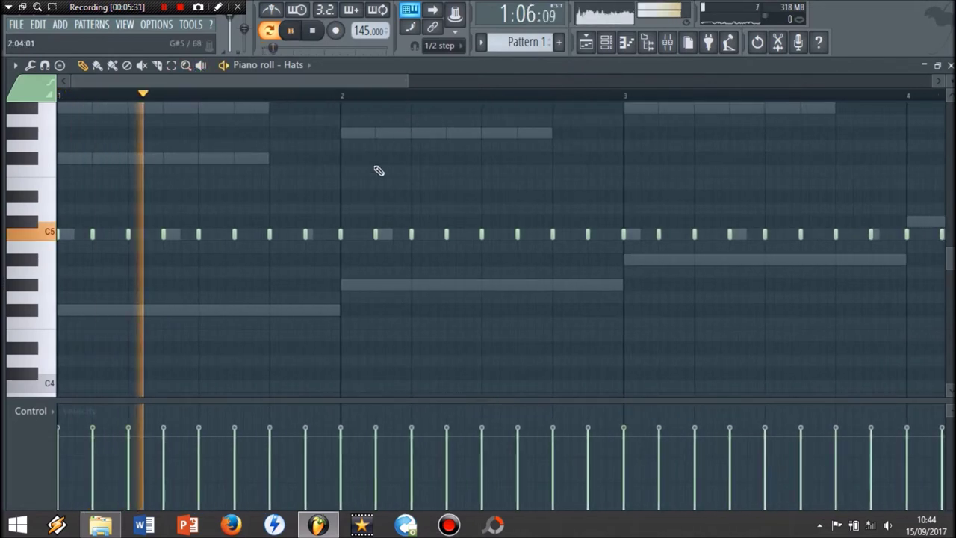
pyautogui.press('space')
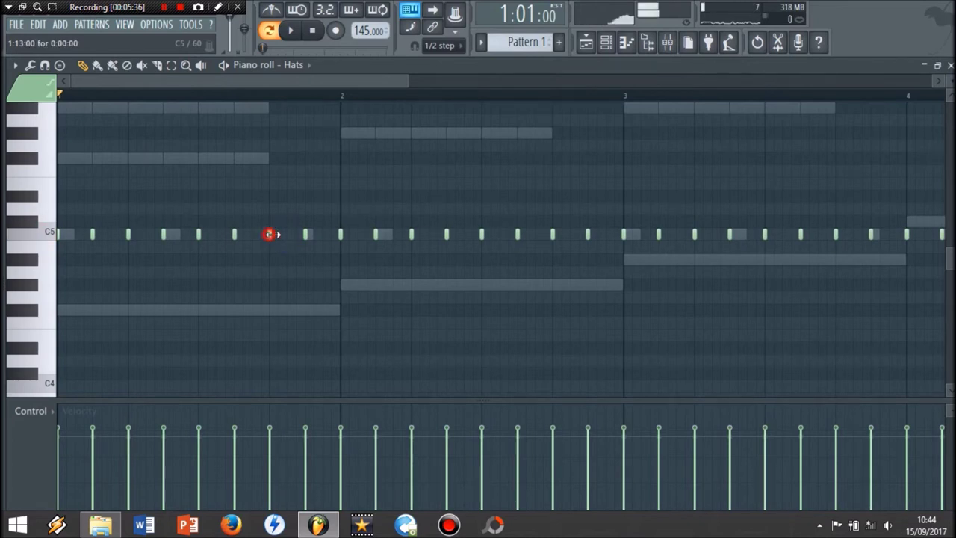
pyautogui.press('space')
pyautogui.click(287, 234)
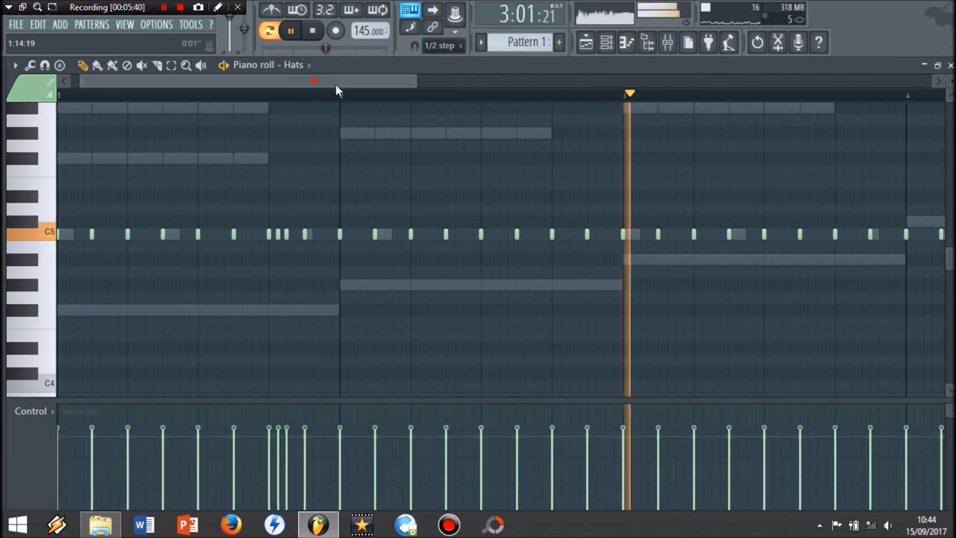
# Add a half-step C5 hat roll from step 9 to 11 of bar 3, plus a hat at step 14
pyautogui.moveTo(318, 83); pyautogui.dragTo(415, 101)
pyautogui.moveTo(362, 85)
pyautogui.mouseDown()
pyautogui.moveTo(286, 83)
pyautogui.moveTo(344, 87)
pyautogui.mouseUp()
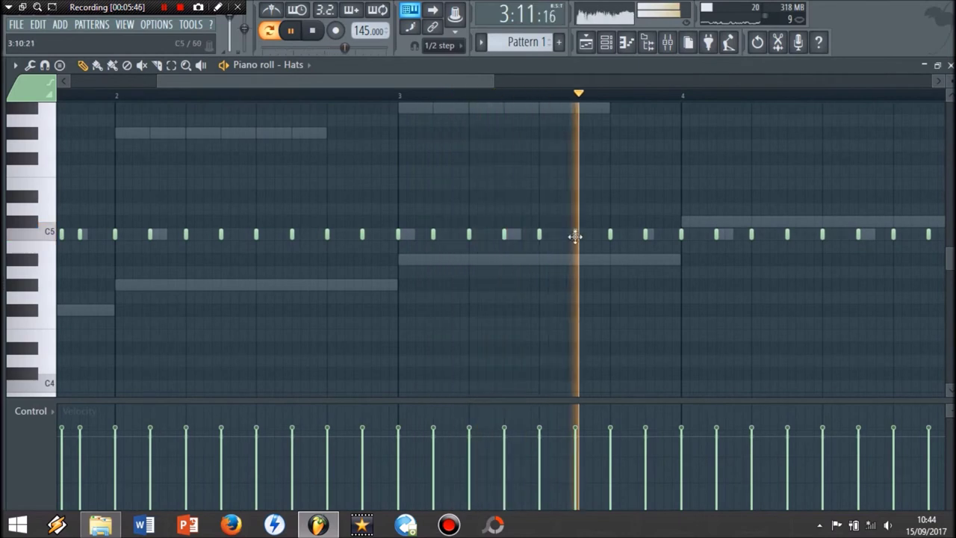
pyautogui.press('space')
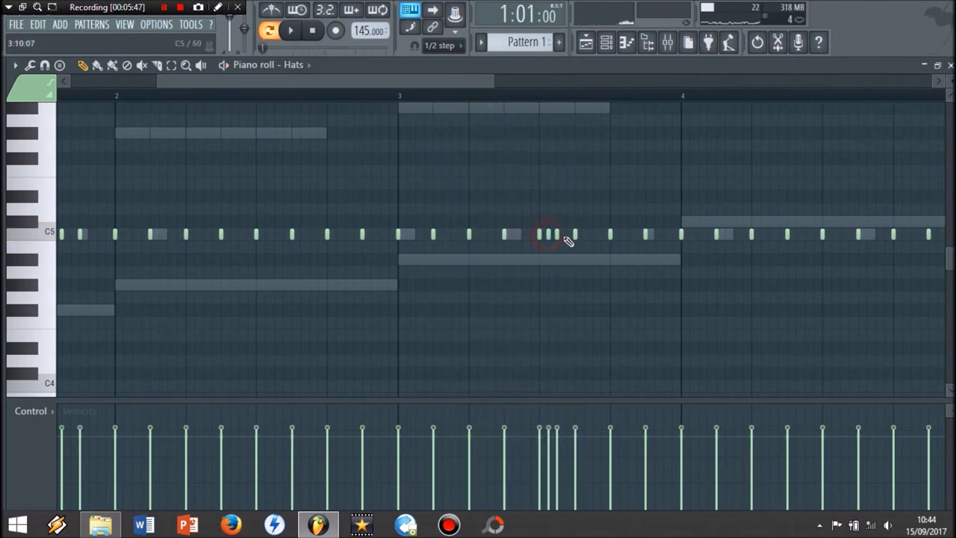
pyautogui.click(476, 95)
pyautogui.press('space')
pyautogui.moveTo(459, 83); pyautogui.dragTo(513, 103)
pyautogui.press('space')
# Add extra C5 hats in bar 4 at steps 11.5, 12, 14 and 16, and play the pattern
pyautogui.moveTo(426, 81); pyautogui.dragTo(509, 107)
pyautogui.press('space')
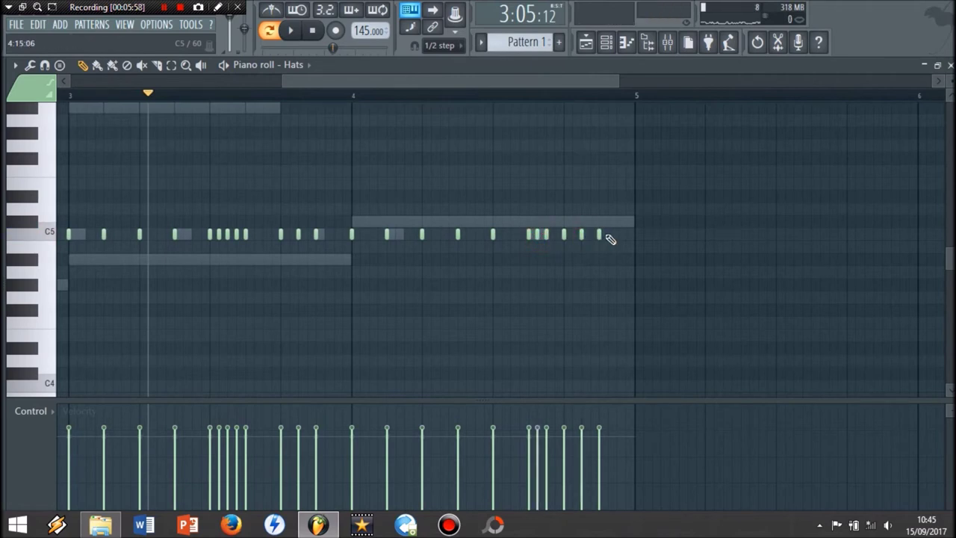
pyautogui.press('space')
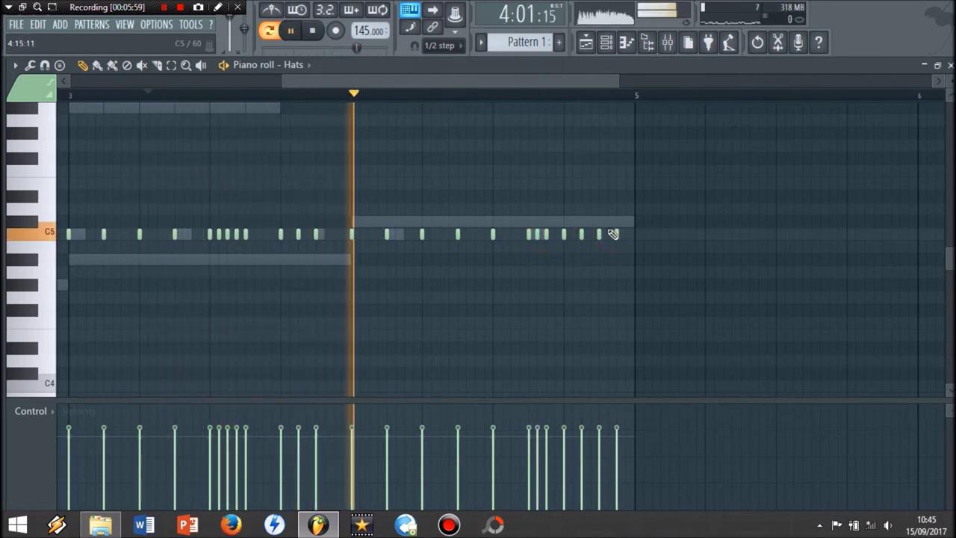
pyautogui.click(282, 79)
pyautogui.moveTo(282, 79); pyautogui.dragTo(62, 79)
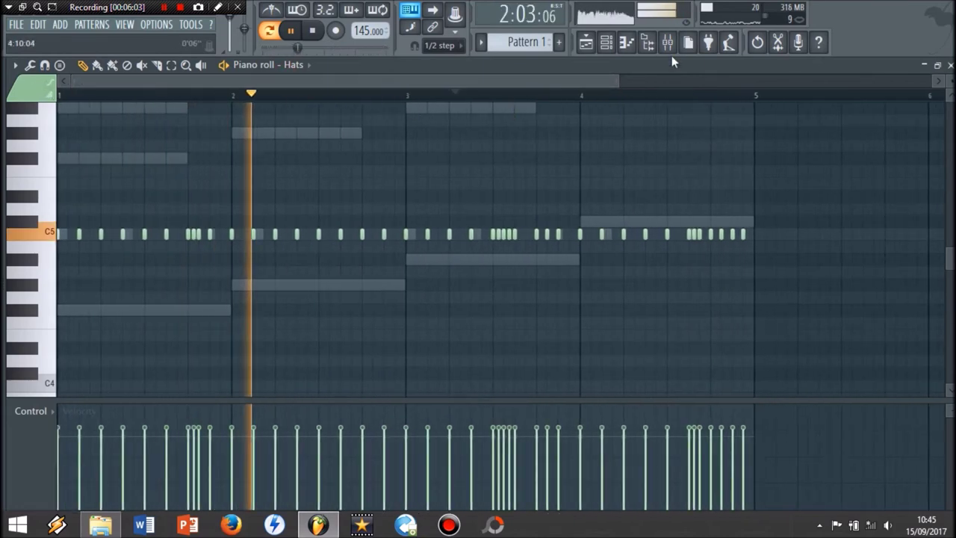
# Route the Kick channel to mixer track 1 and load Fruity Parametric EQ 2 in its first effect slot
pyautogui.click(606, 42)
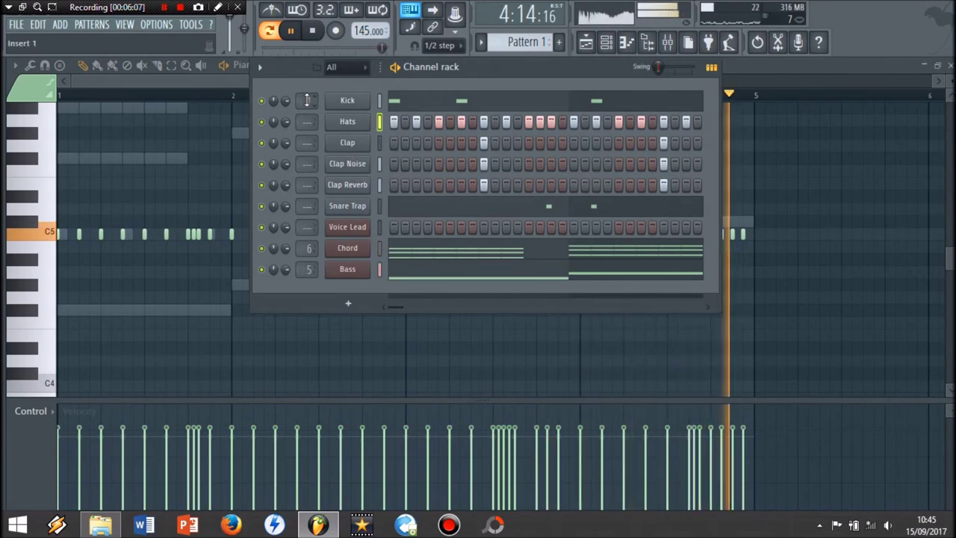
pyautogui.press('F9')
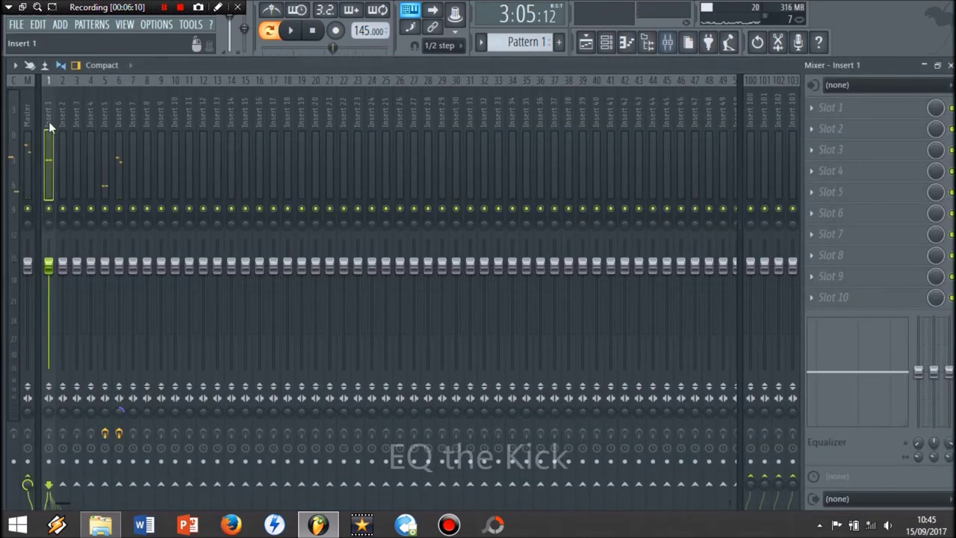
pyautogui.click(830, 108)
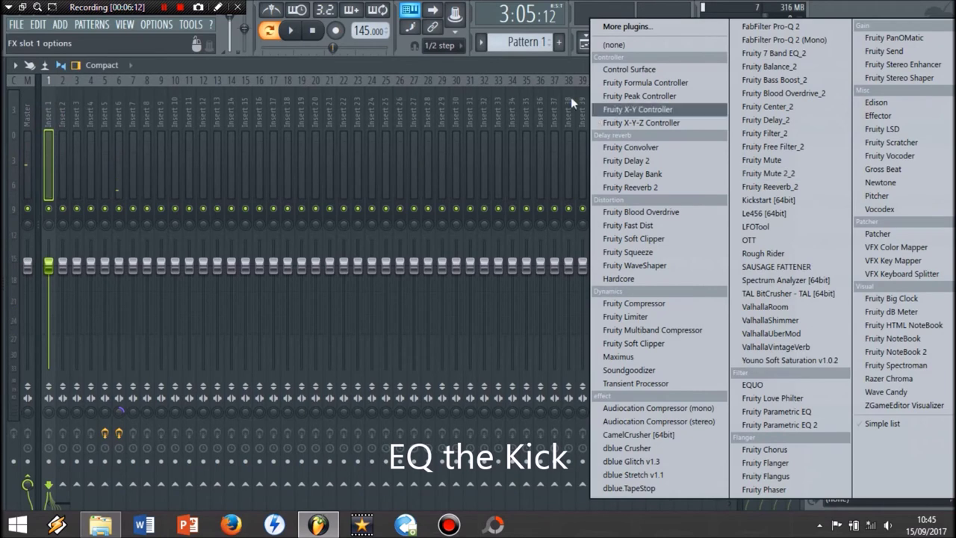
pyautogui.click(793, 424)
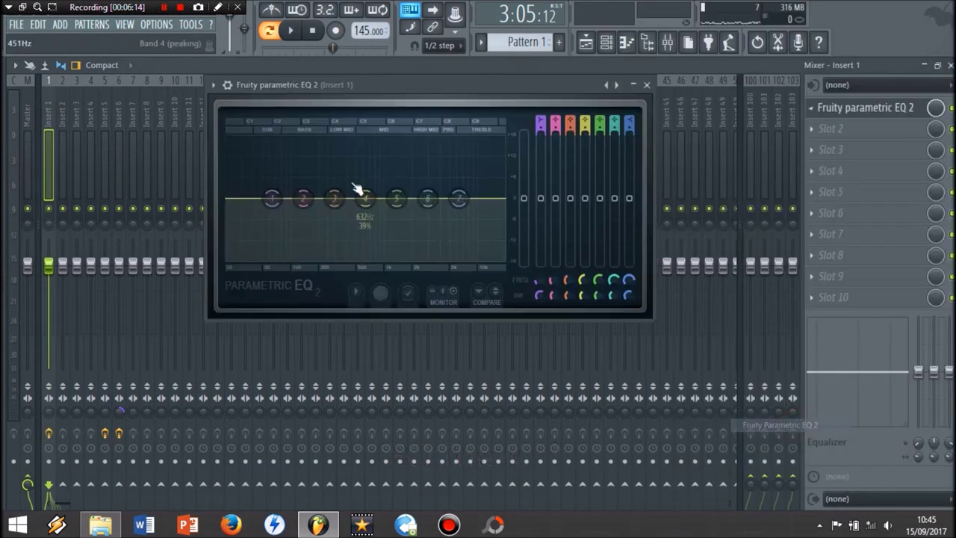
# Shape the kick's EQ during playback: boost band 2 about 3.9 dB at 145 Hz, raise band 5 and lower band 7
pyautogui.press('space')
pyautogui.click(431, 91)
pyautogui.moveTo(300, 206); pyautogui.dragTo(302, 191)
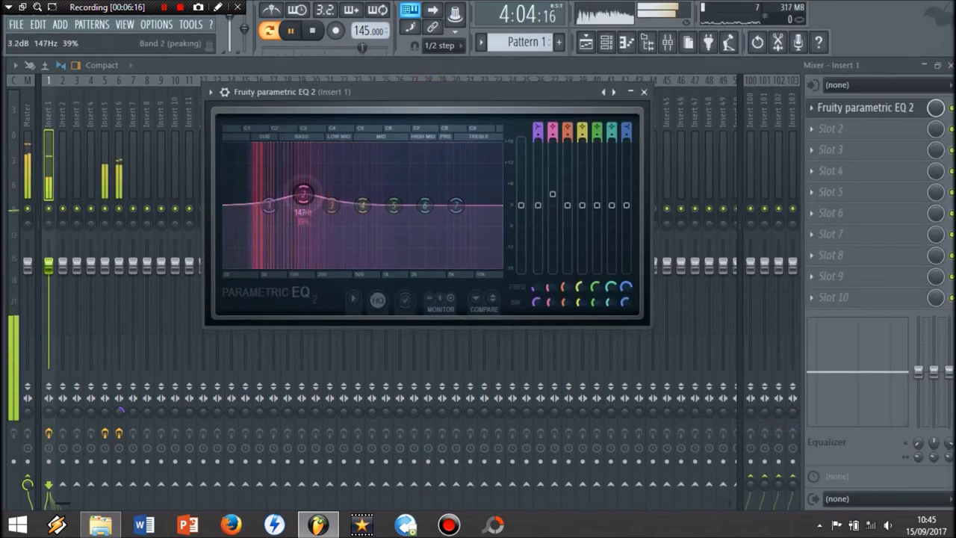
pyautogui.moveTo(396, 208); pyautogui.dragTo(403, 188)
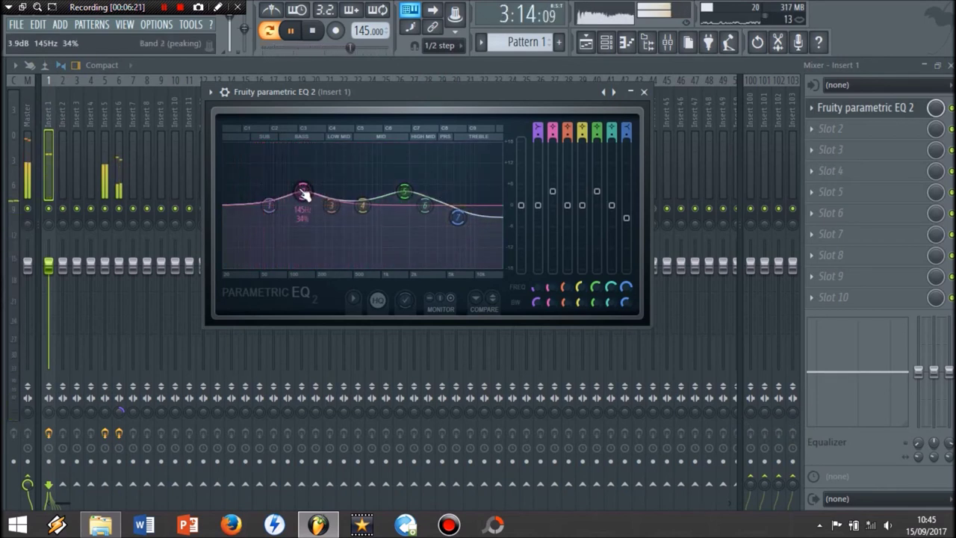
pyautogui.click(644, 91)
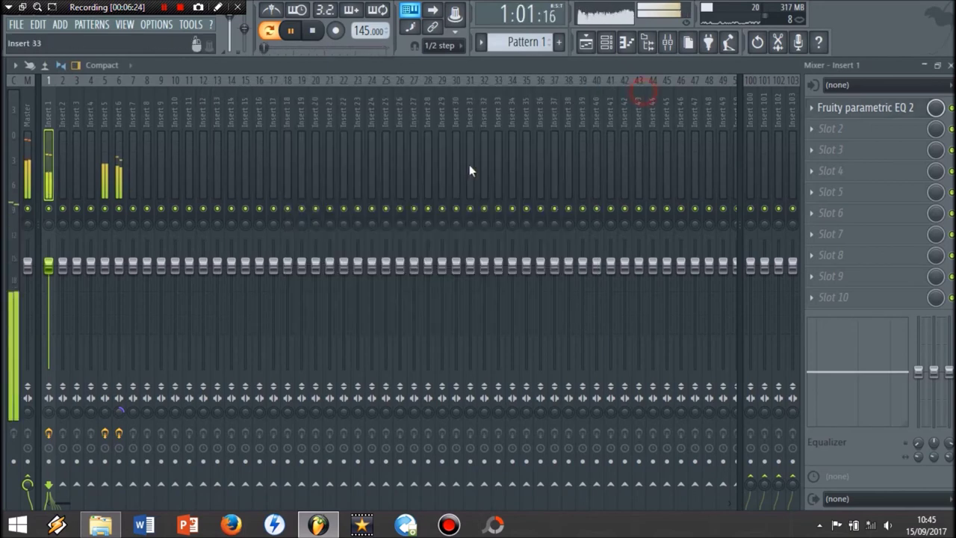
# Sidechain the kick's mixer track, Insert 1, to the bass on Insert 5 and the chord on Insert 6
pyautogui.rightClick(109, 486)
pyautogui.click(118, 476)
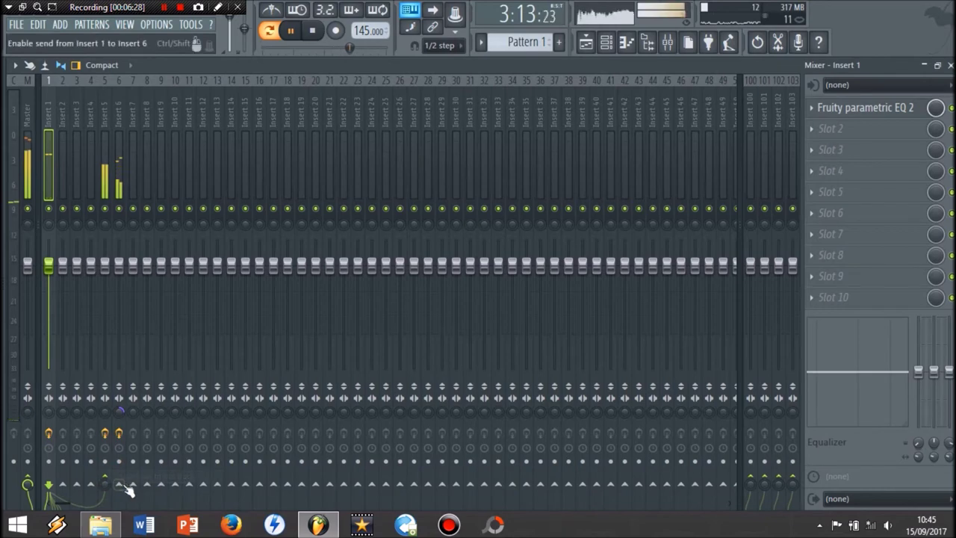
pyautogui.rightClick(127, 486)
pyautogui.click(131, 474)
# Load Fruity Limiter into slot 10 of the bass track, Insert 5
pyautogui.click(105, 178)
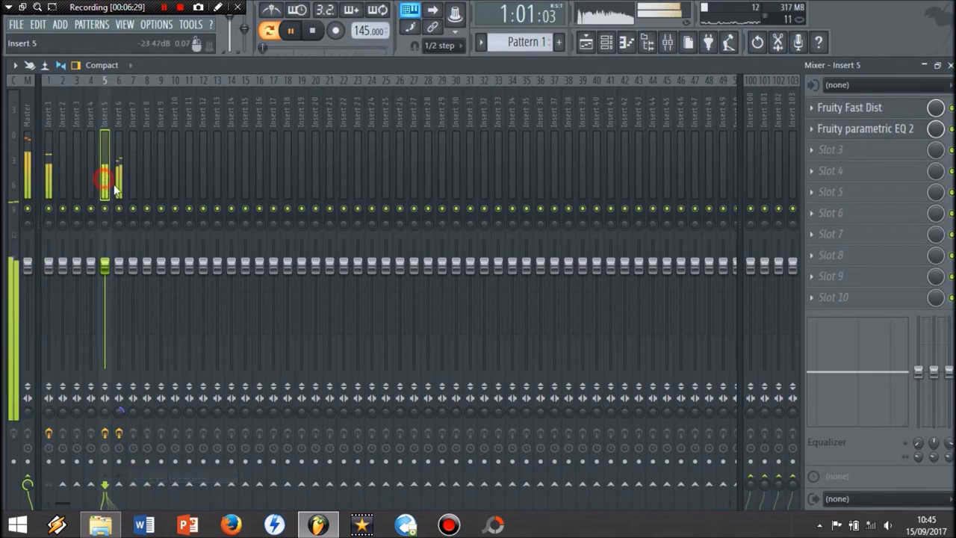
pyautogui.click(873, 297)
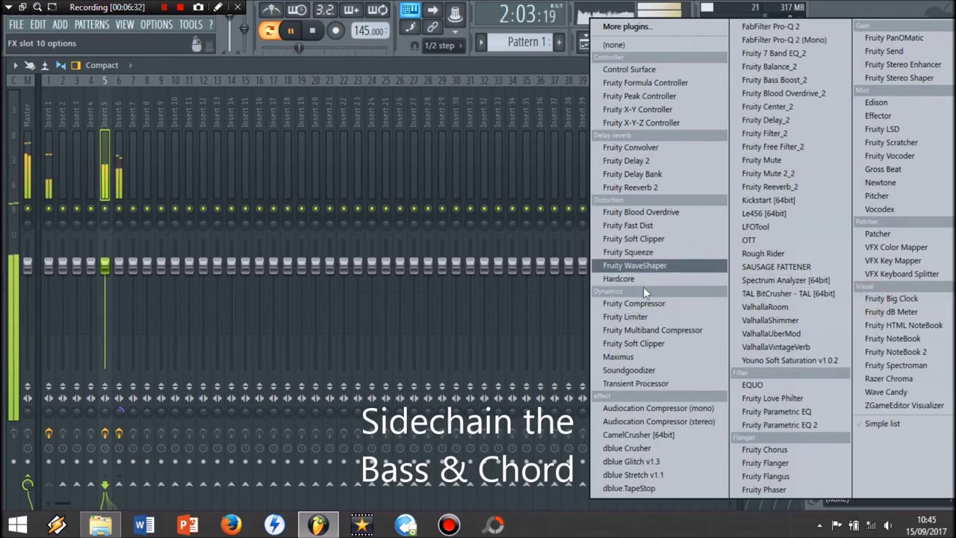
pyautogui.click(642, 329)
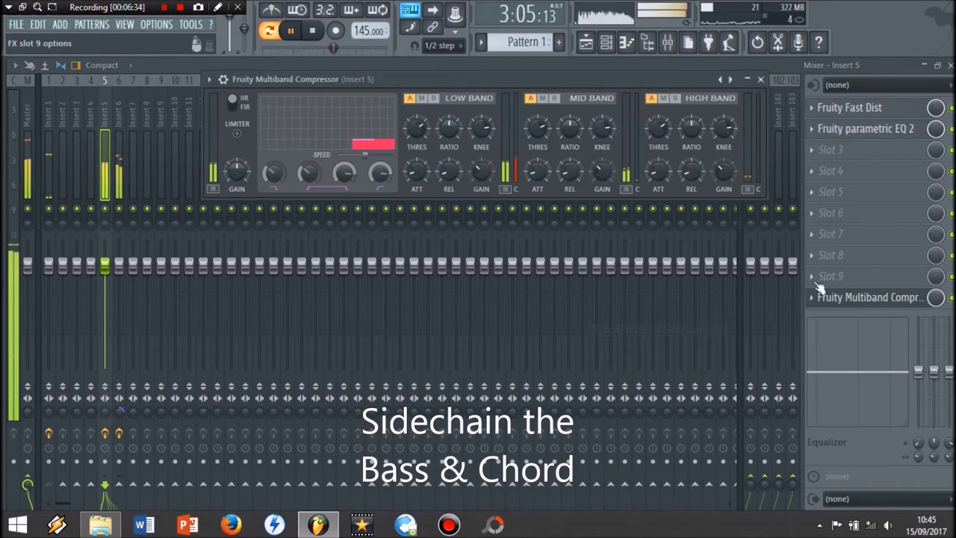
pyautogui.click(814, 297)
pyautogui.moveTo(821, 201)
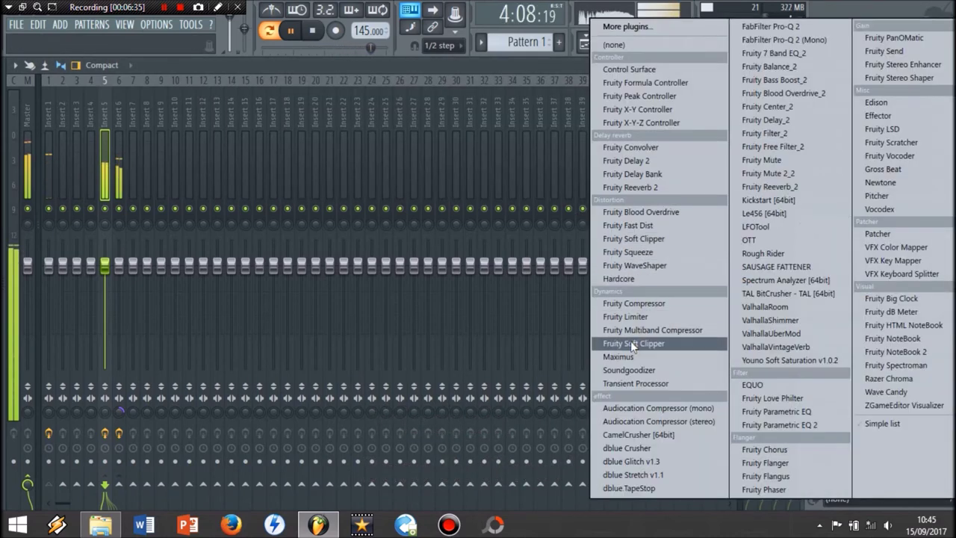
pyautogui.click(629, 316)
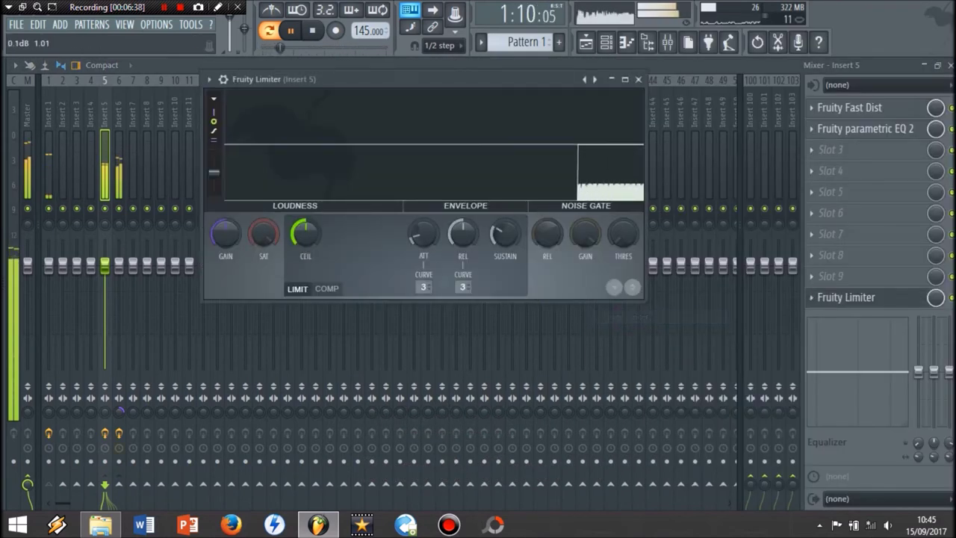
# Set the bass limiter to compressor mode with sidechain input 1, lower its threshold and raise its ratio
pyautogui.click(327, 288)
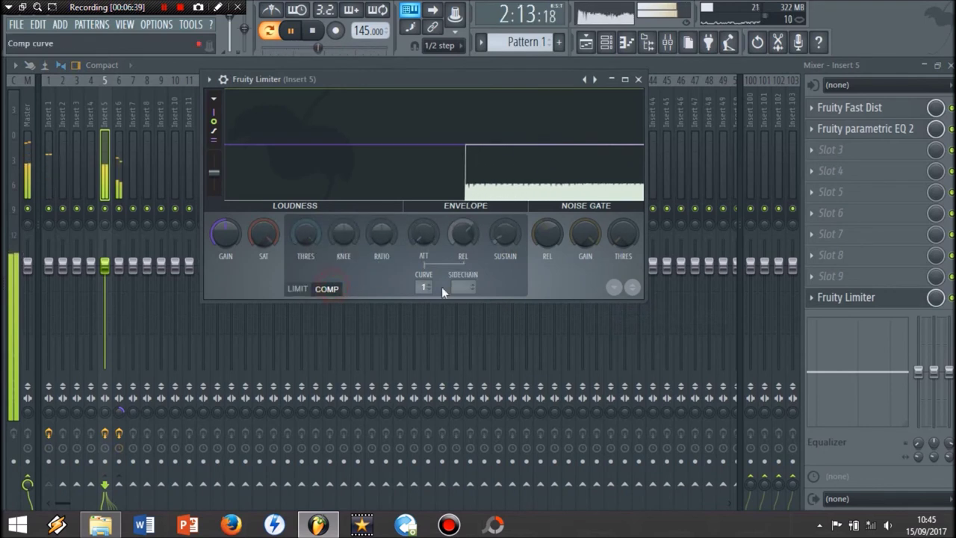
pyautogui.moveTo(306, 234); pyautogui.dragTo(306, 250)
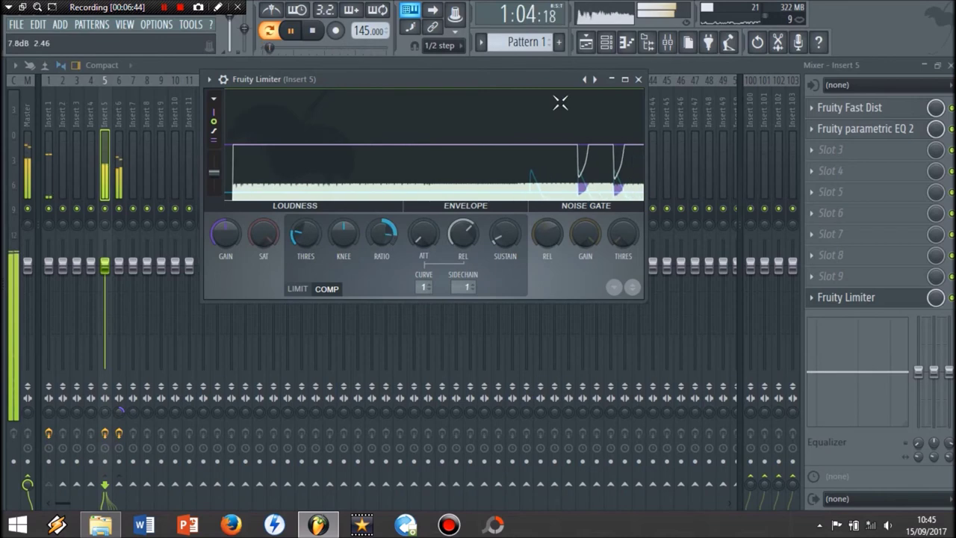
pyautogui.click(638, 78)
# Load Fruity Parametric EQ 2 into slot 10 of the chord track, Insert 6
pyautogui.click(122, 175)
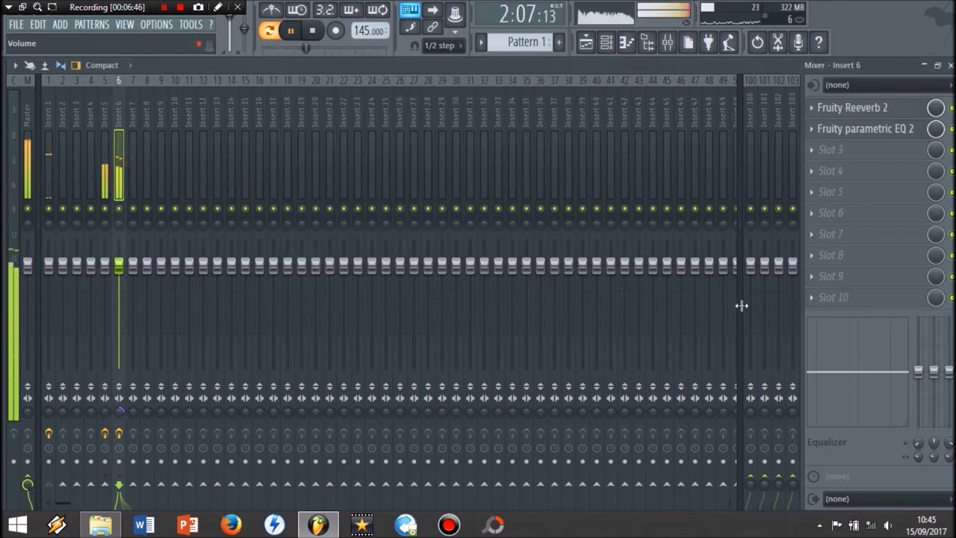
pyautogui.click(854, 303)
pyautogui.click(791, 420)
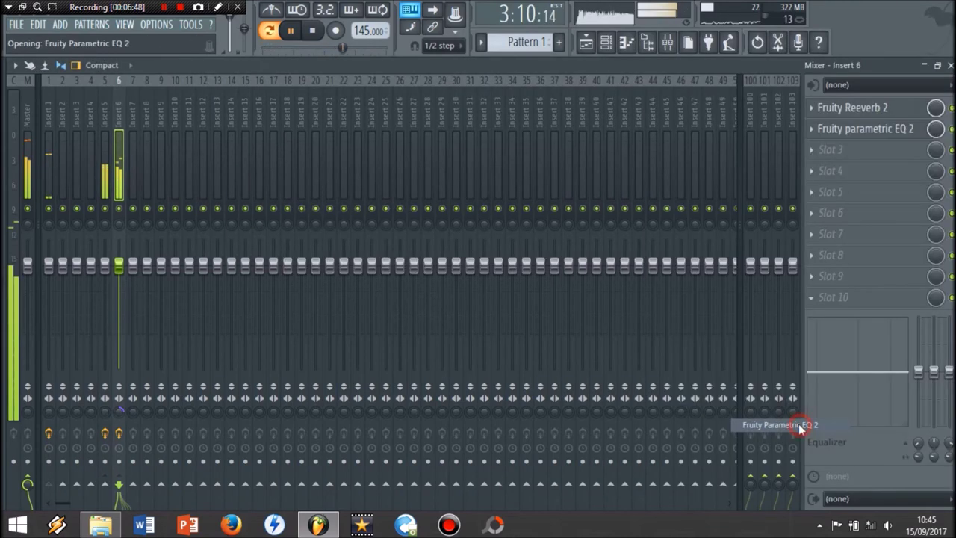
pyautogui.click(725, 153)
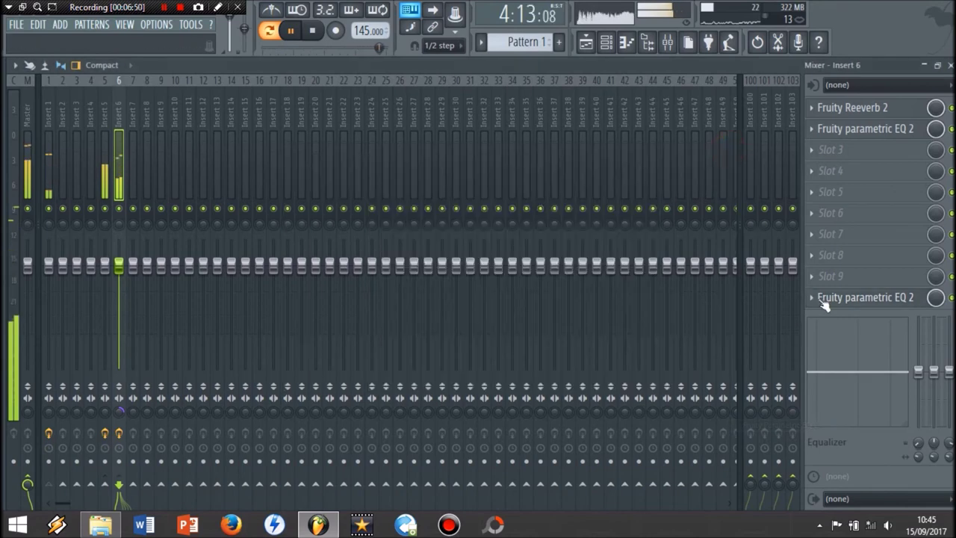
# Replace the effect in slot 10 of Insert 6 with Fruity Limiter
pyautogui.rightClick(813, 298)
pyautogui.moveTo(822, 203)
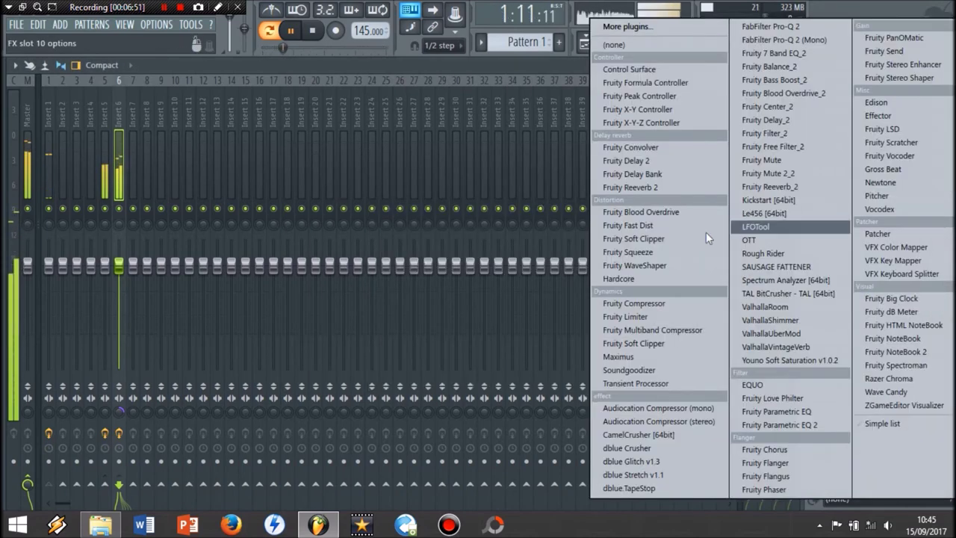
pyautogui.click(642, 316)
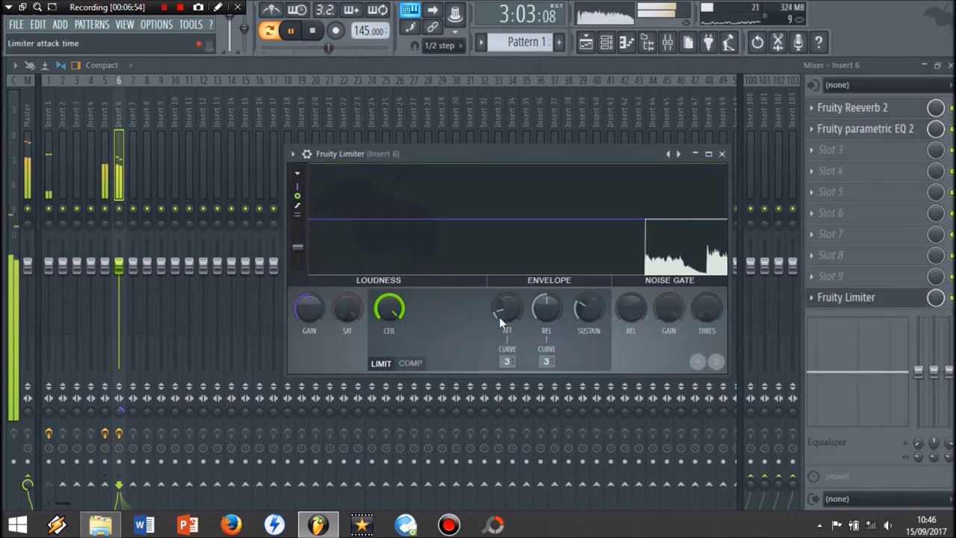
# Set the chord limiter to compressor mode with sidechain input 1, lower its threshold and raise its ratio
pyautogui.click(411, 363)
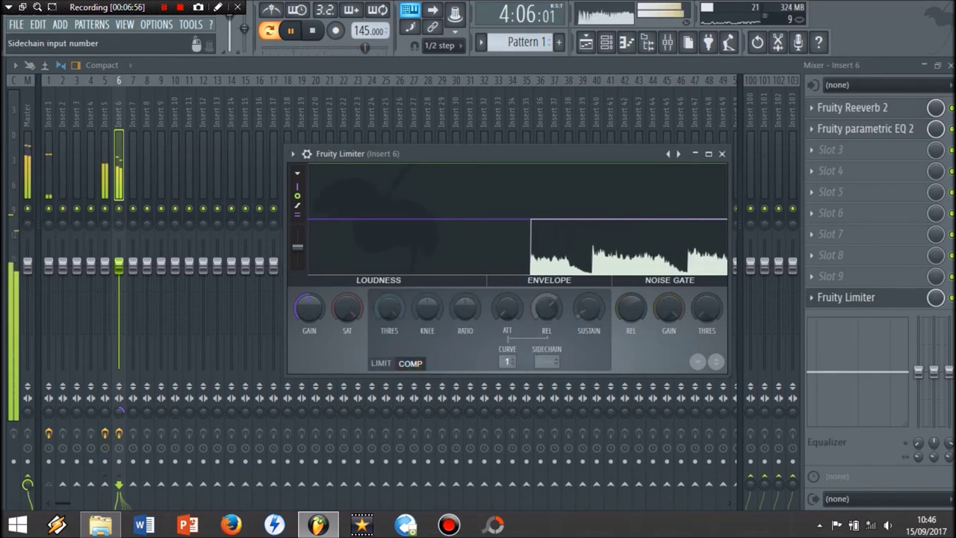
pyautogui.moveTo(389, 307); pyautogui.dragTo(389, 351)
pyautogui.moveTo(466, 309); pyautogui.dragTo(466, 283)
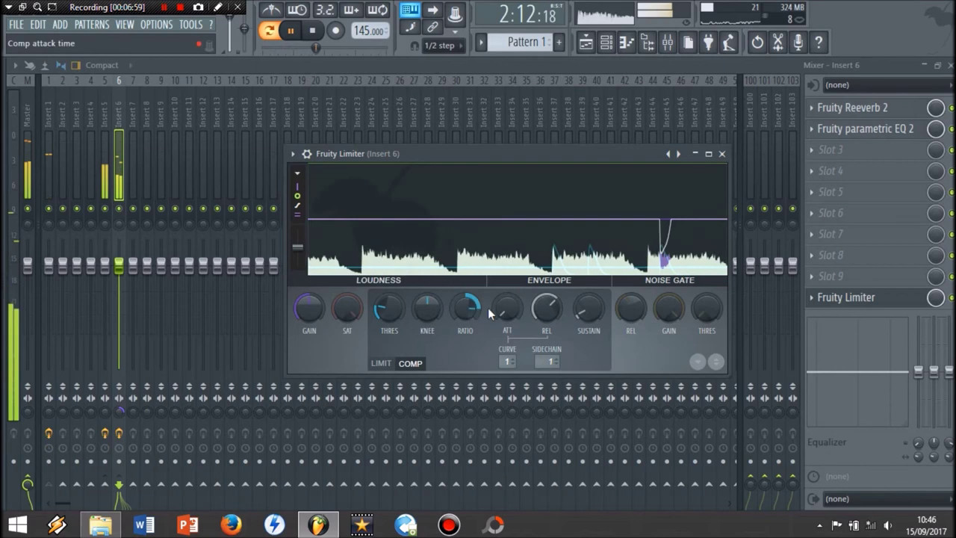
pyautogui.click(722, 153)
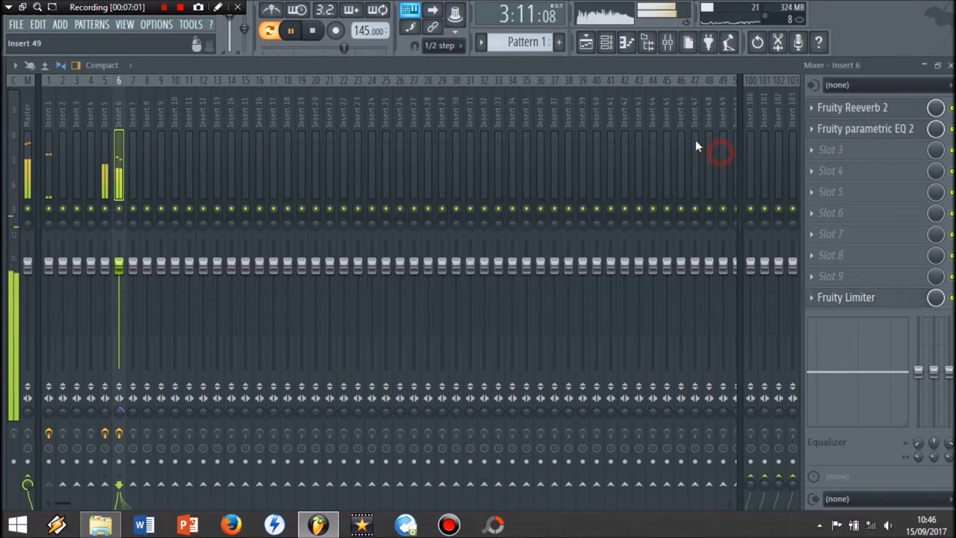
# Stop playback and open the Voice Lead channel's piano roll
pyautogui.click(589, 45)
pyautogui.click(605, 45)
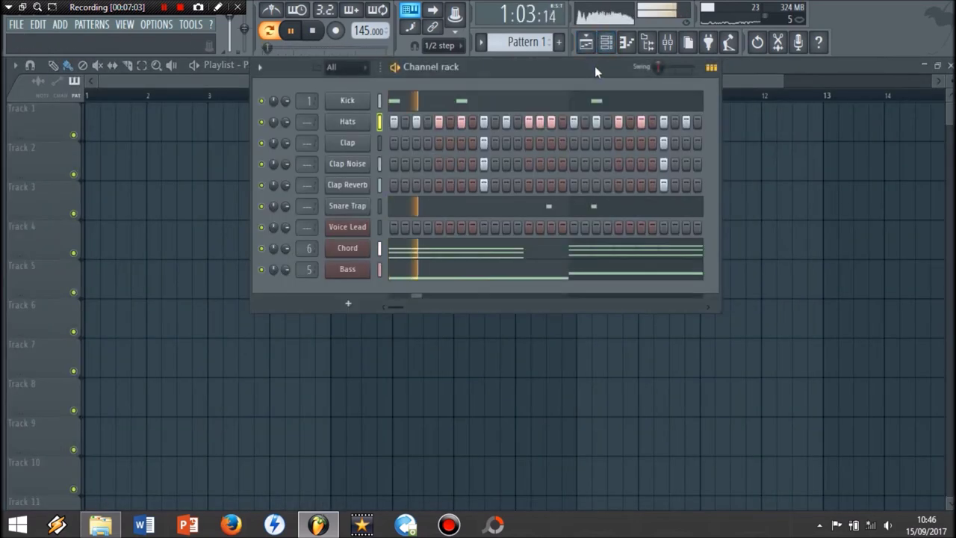
pyautogui.press('space')
pyautogui.rightClick(357, 229)
pyautogui.click(394, 224)
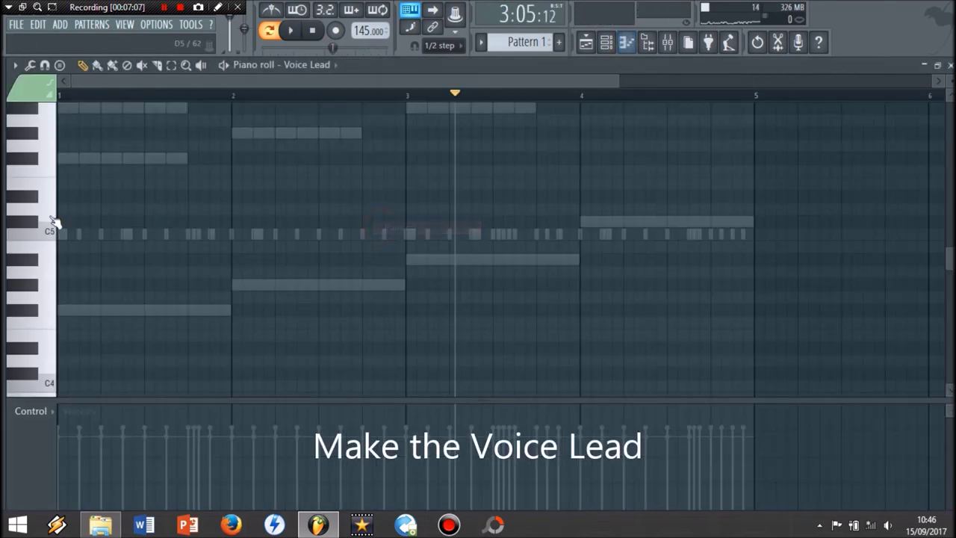
# Load the VO Binary Voice preset from the Voice category into Voice Lead's Nexus and return to its piano roll
pyautogui.click(605, 43)
pyautogui.click(365, 228)
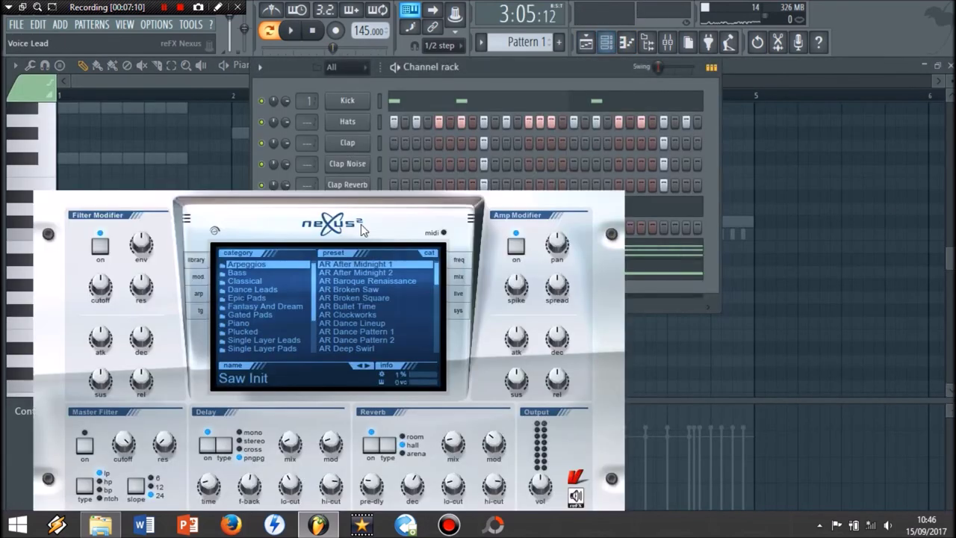
pyautogui.moveTo(313, 286); pyautogui.dragTo(314, 319)
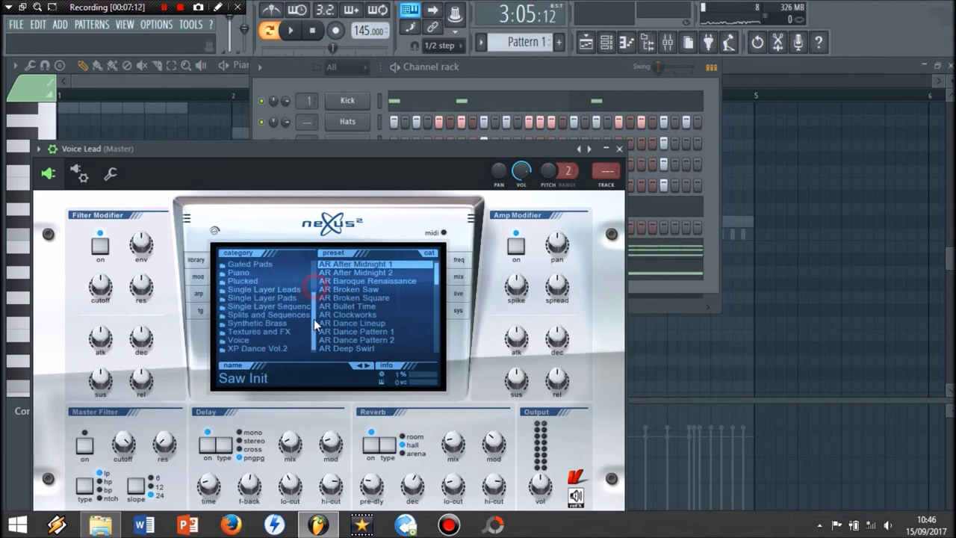
pyautogui.click(254, 340)
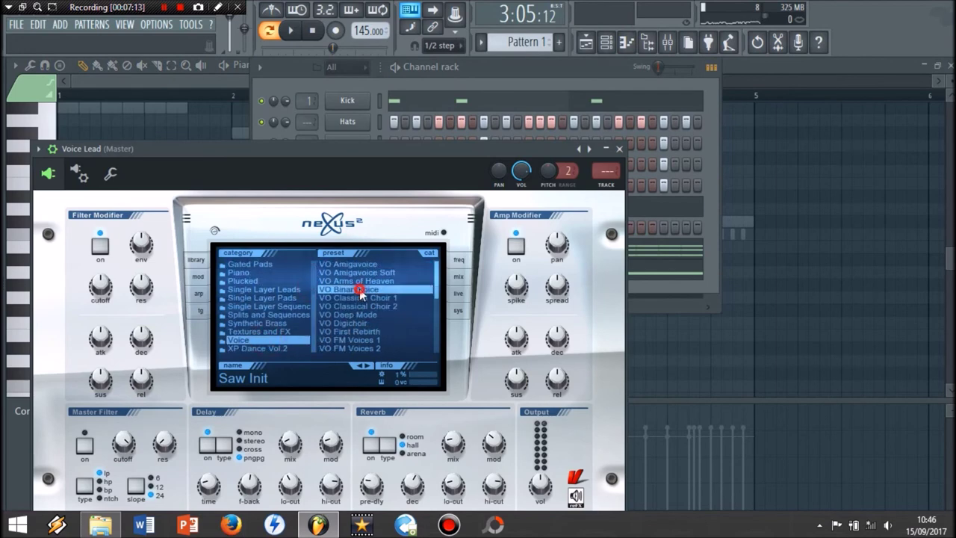
pyautogui.press('Escape')
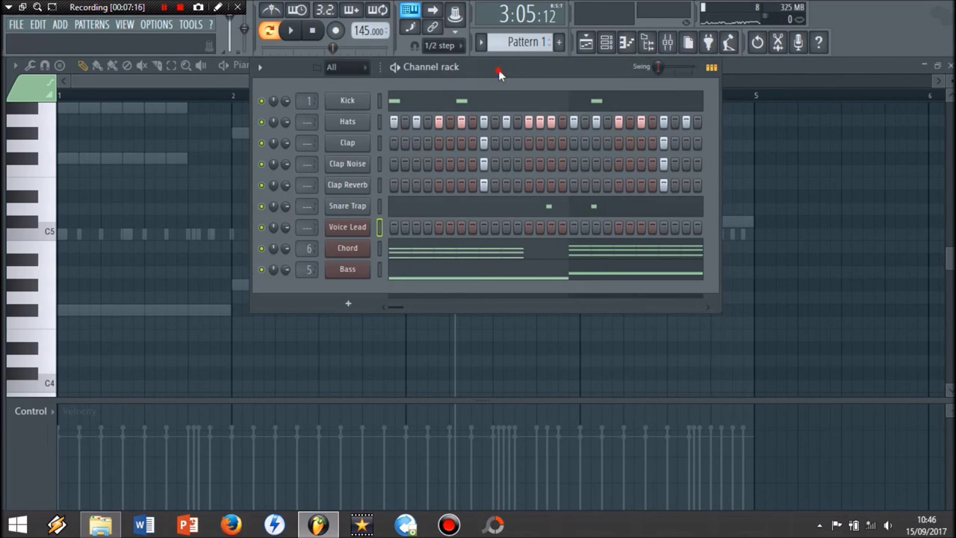
pyautogui.click(98, 156)
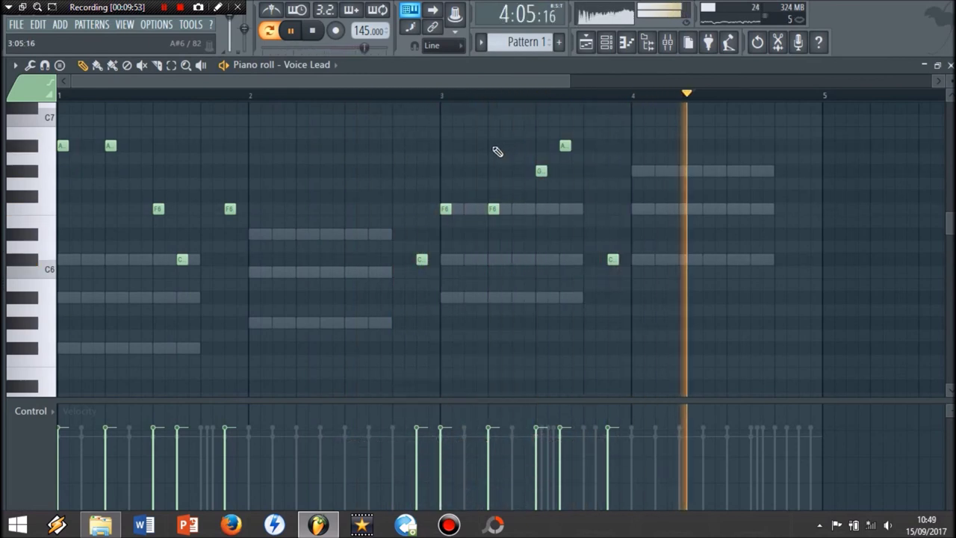
# Load Fruity Parametric EQ 2 into slot 1 of the master track and apply its Final EQ preset
pyautogui.click(588, 44)
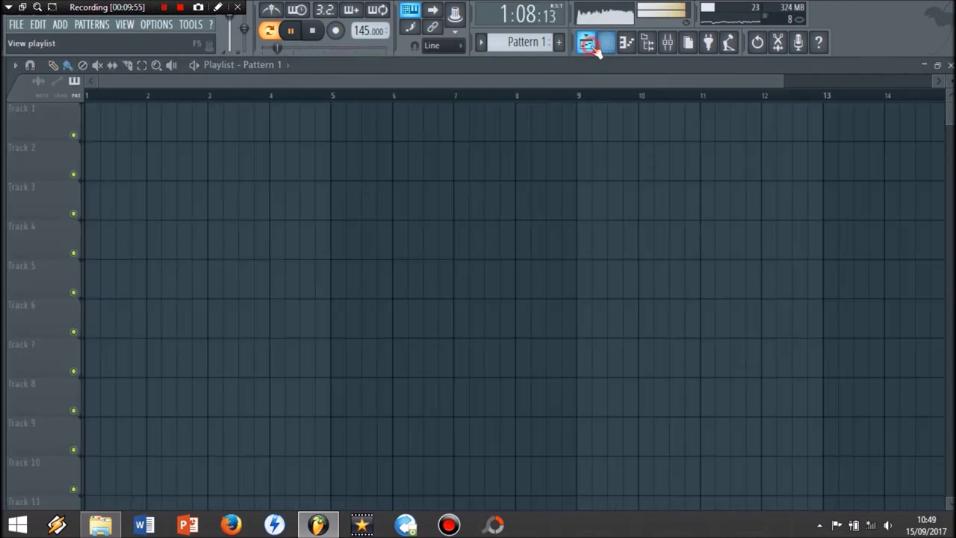
pyautogui.click(605, 43)
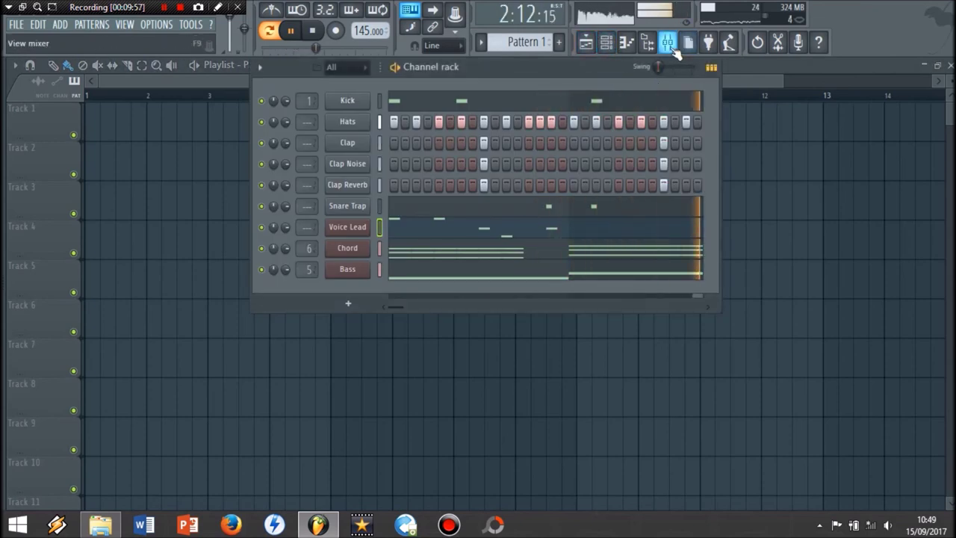
pyautogui.click(667, 43)
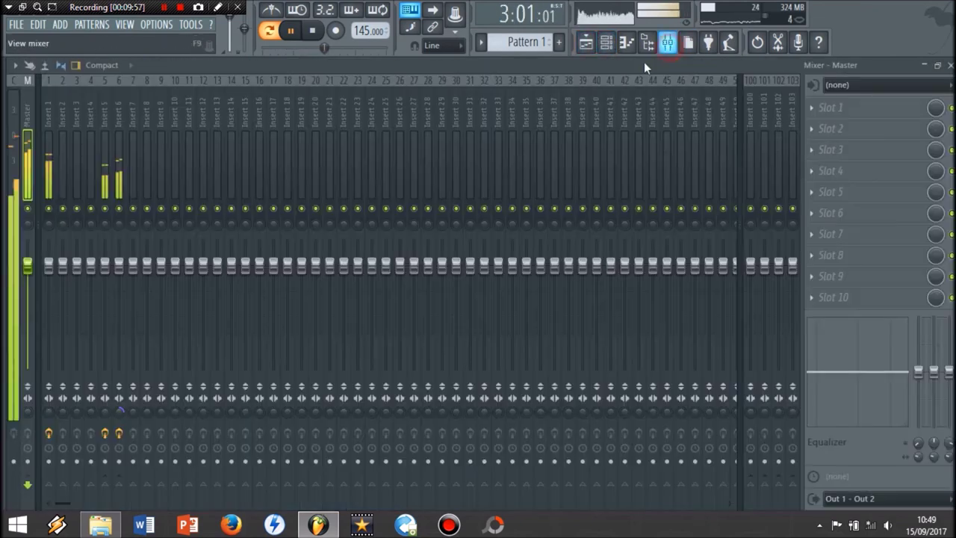
pyautogui.click(883, 110)
pyautogui.click(769, 426)
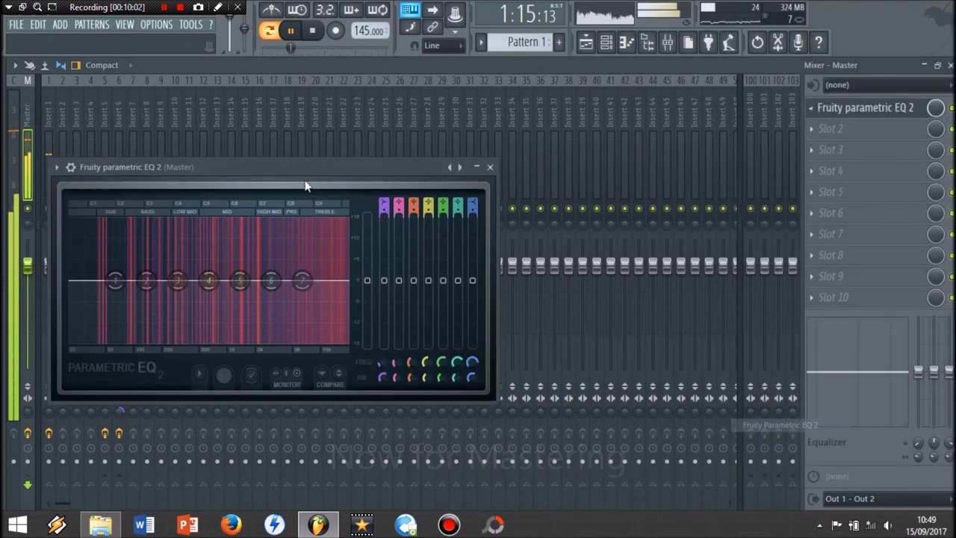
pyautogui.click(57, 167)
pyautogui.moveTo(180, 207)
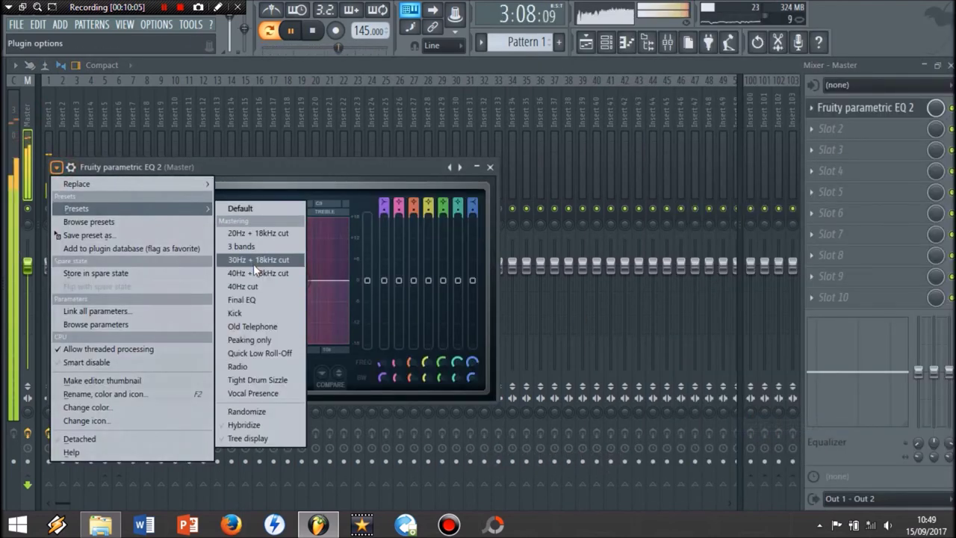
pyautogui.click(243, 299)
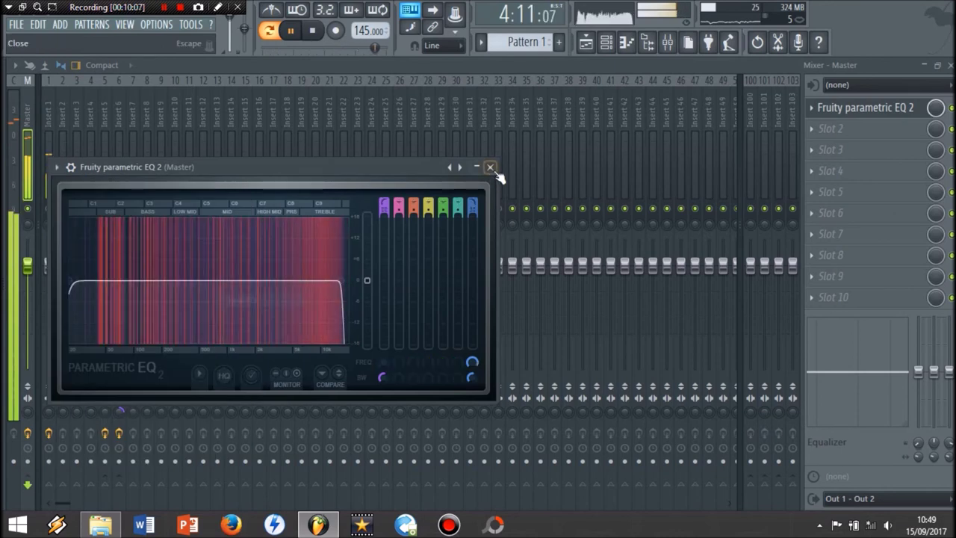
pyautogui.click(490, 168)
# Load Fruity Compressor into slot 2 of the master track with the Trap Nation Wannabe preset
pyautogui.click(861, 134)
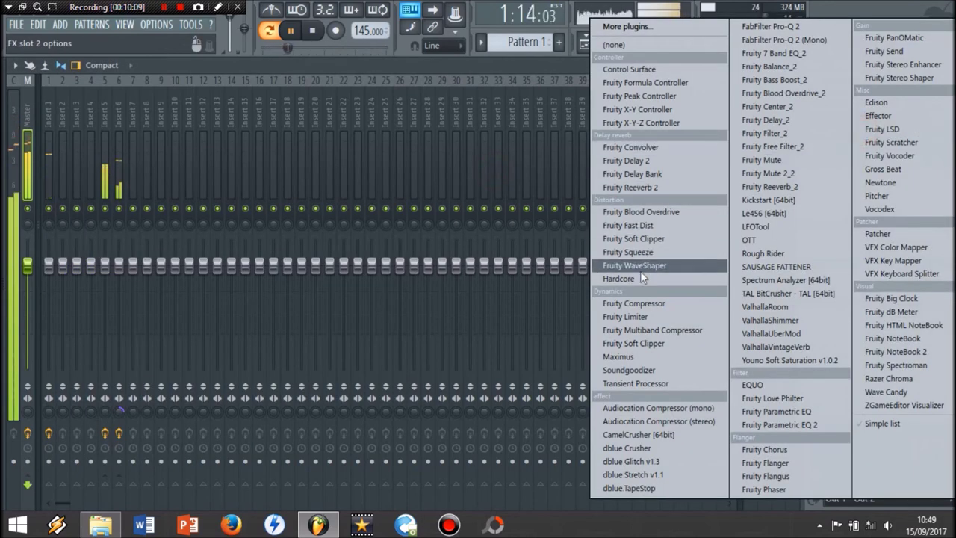
pyautogui.click(619, 303)
pyautogui.click(74, 185)
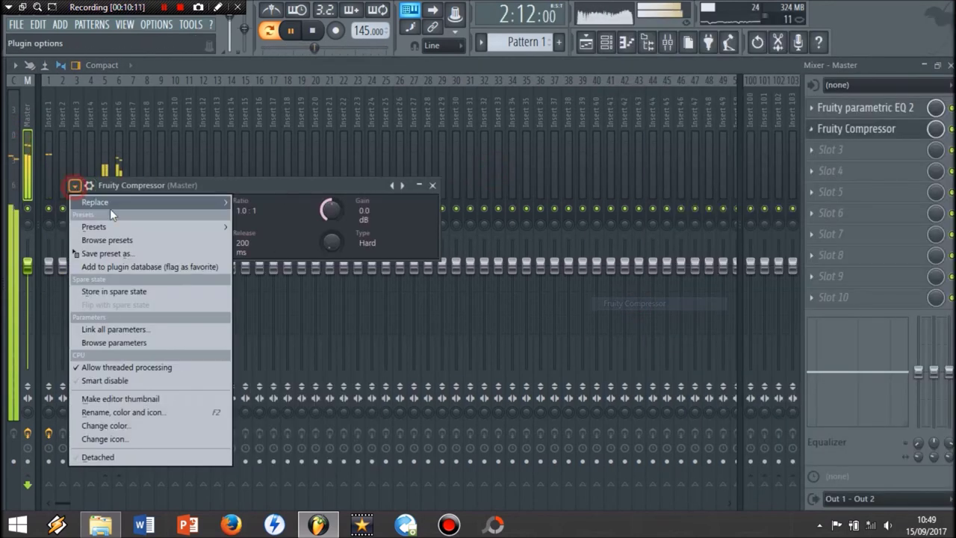
pyautogui.moveTo(94, 226)
pyautogui.click(294, 484)
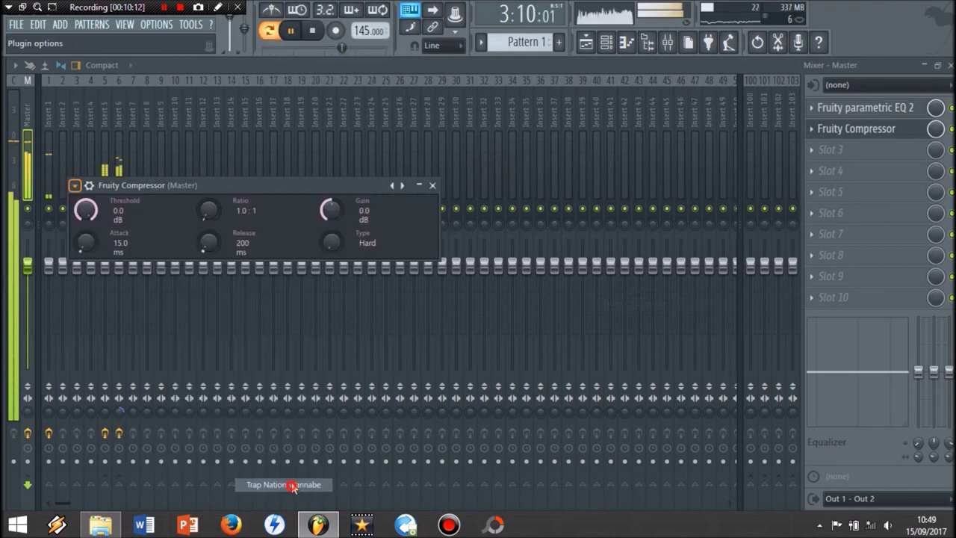
pyautogui.click(431, 184)
# Load CamelCrusher into slot 3 of the master track with the Tube Warmth patch and set its tube distortion to 1%
pyautogui.click(853, 154)
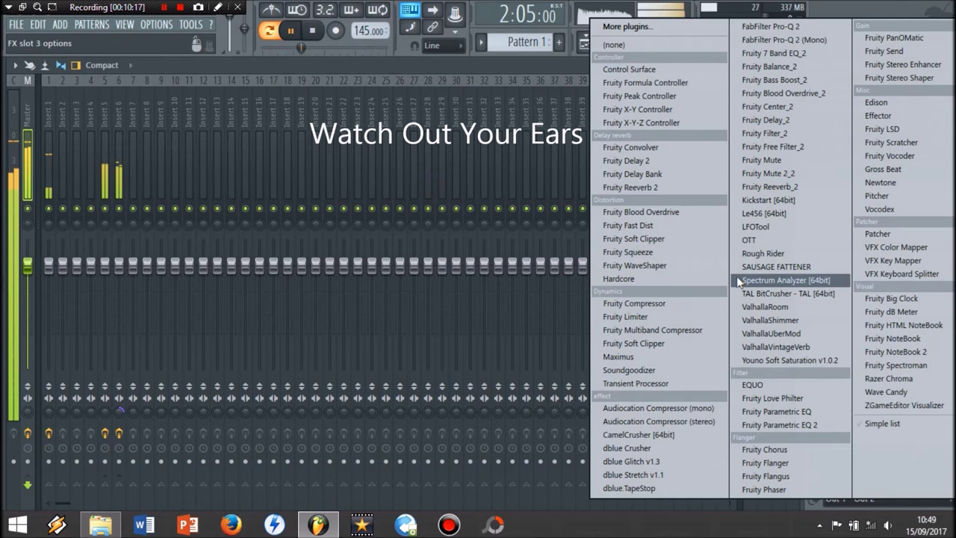
pyautogui.click(638, 435)
pyautogui.click(195, 302)
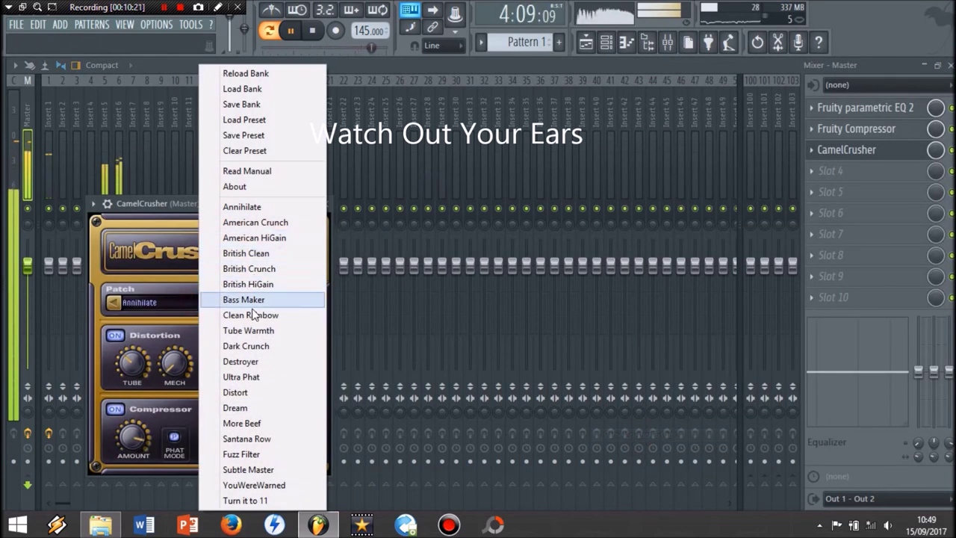
pyautogui.click(246, 330)
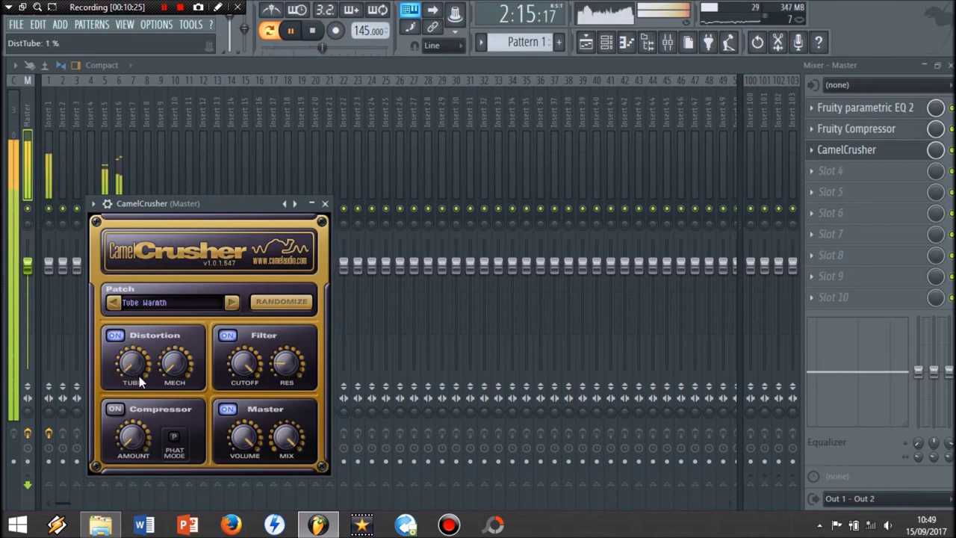
pyautogui.click(325, 204)
# Load Sausage Fattener into slot 4 of the master track and set both Fatness and Color to 2%
pyautogui.click(831, 171)
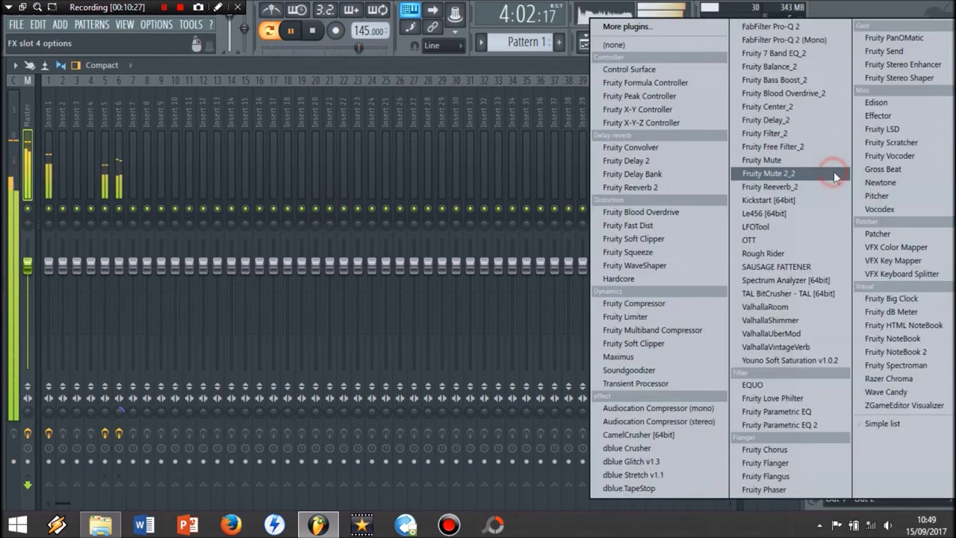
pyautogui.click(776, 266)
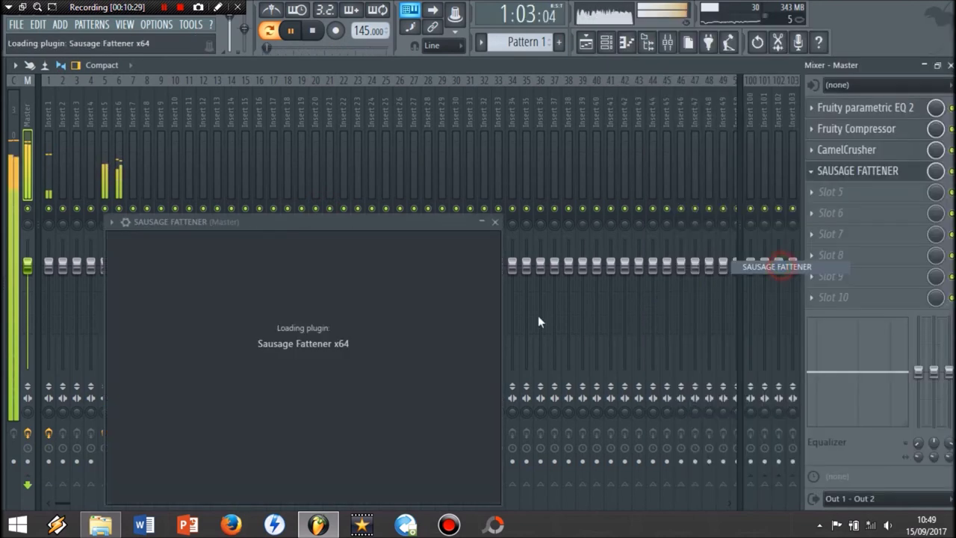
pyautogui.moveTo(365, 319); pyautogui.dragTo(366, 315)
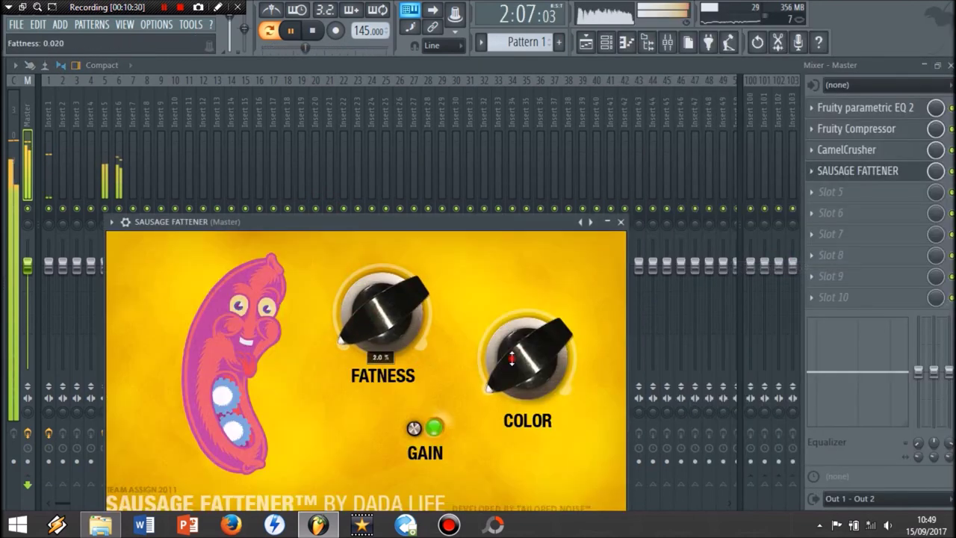
pyautogui.moveTo(511, 358); pyautogui.dragTo(512, 352)
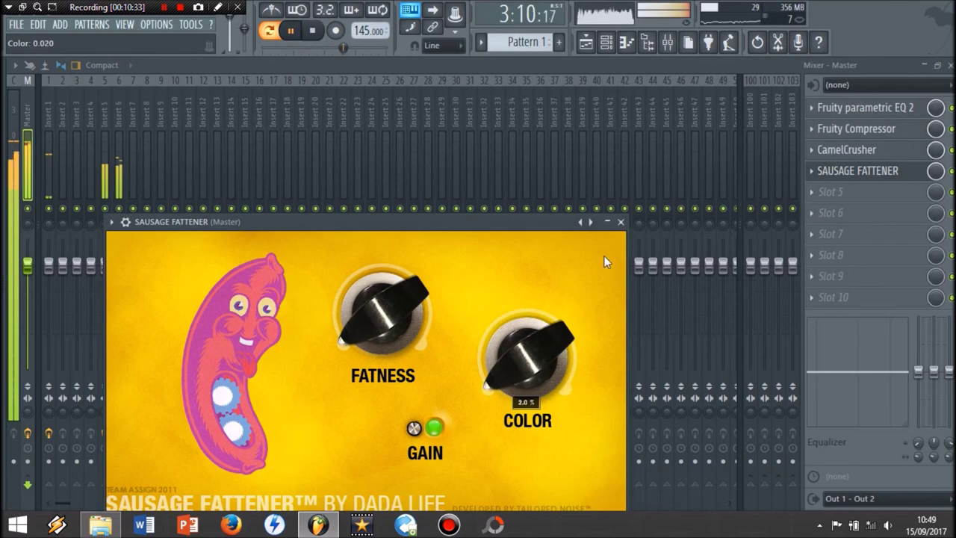
pyautogui.click(620, 222)
# In song mode, place Pattern 1 at bar 1 of playlist Track 1 and duplicate it at bar 5
pyautogui.click(587, 43)
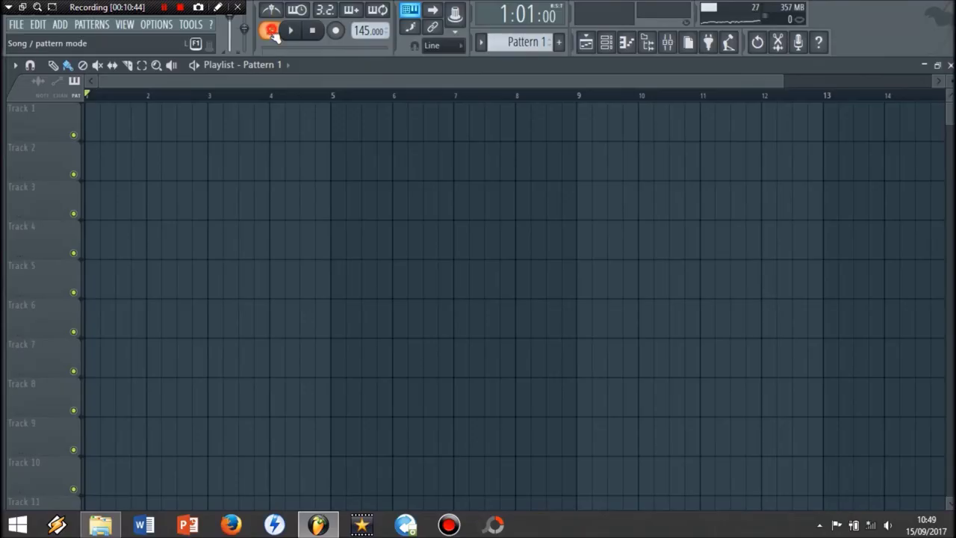
pyautogui.click(90, 126)
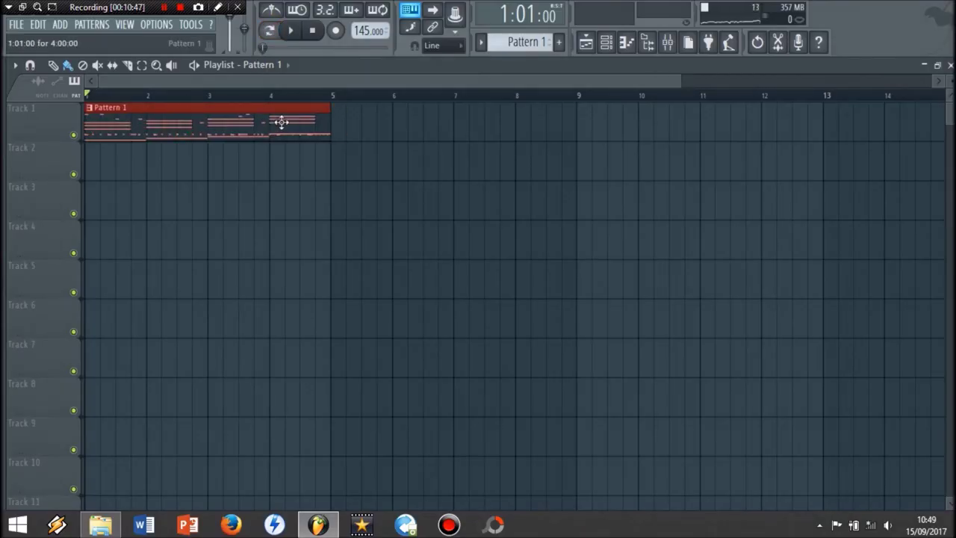
pyautogui.hotkey('ctrl', 'b')
pyautogui.hotkey('ctrl', 'd')
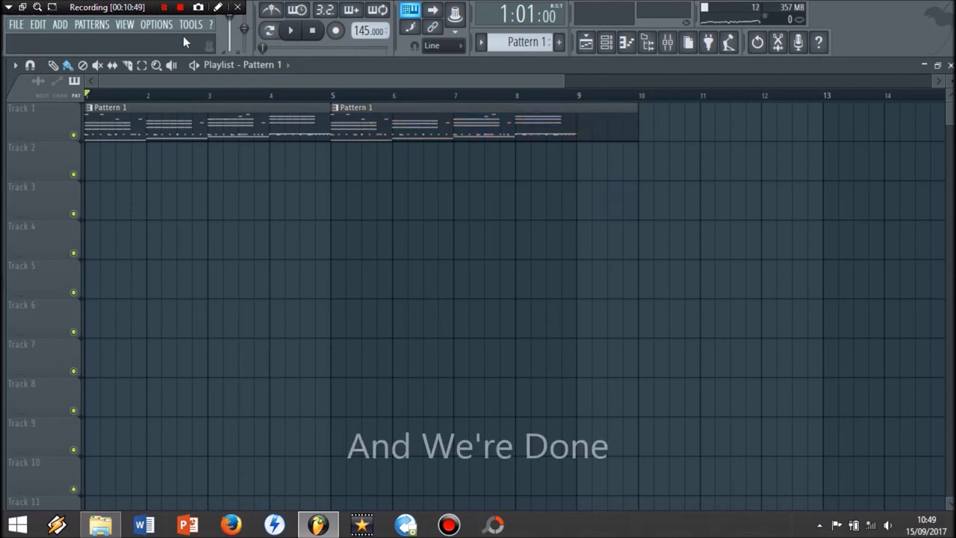
# Play the arrangement in the playlist and review the channel rack during playback
pyautogui.click(292, 31)
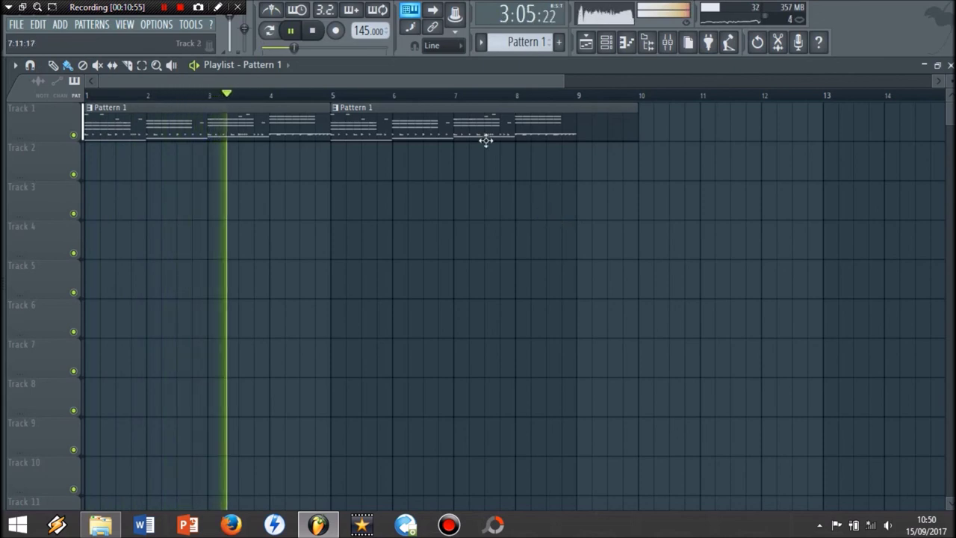
pyautogui.click(608, 45)
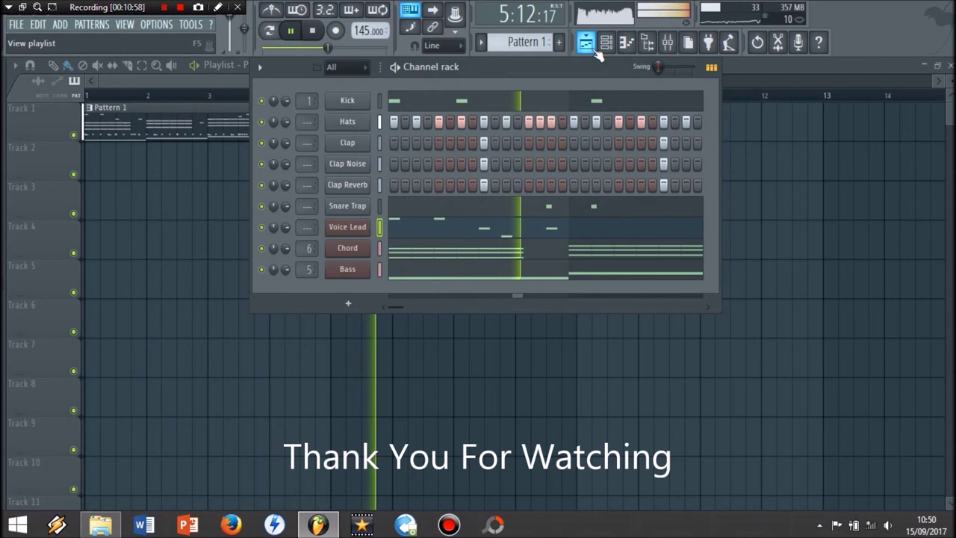
pyautogui.click(593, 49)
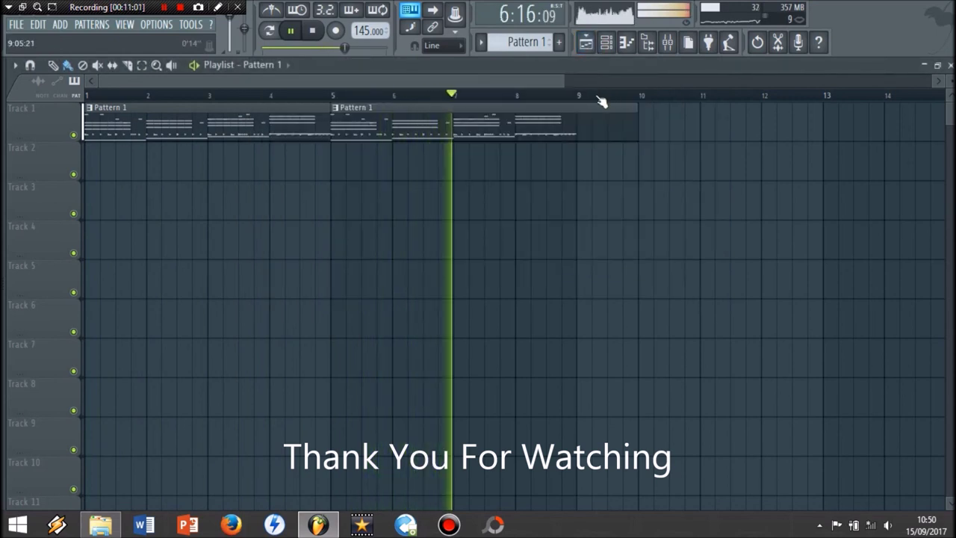